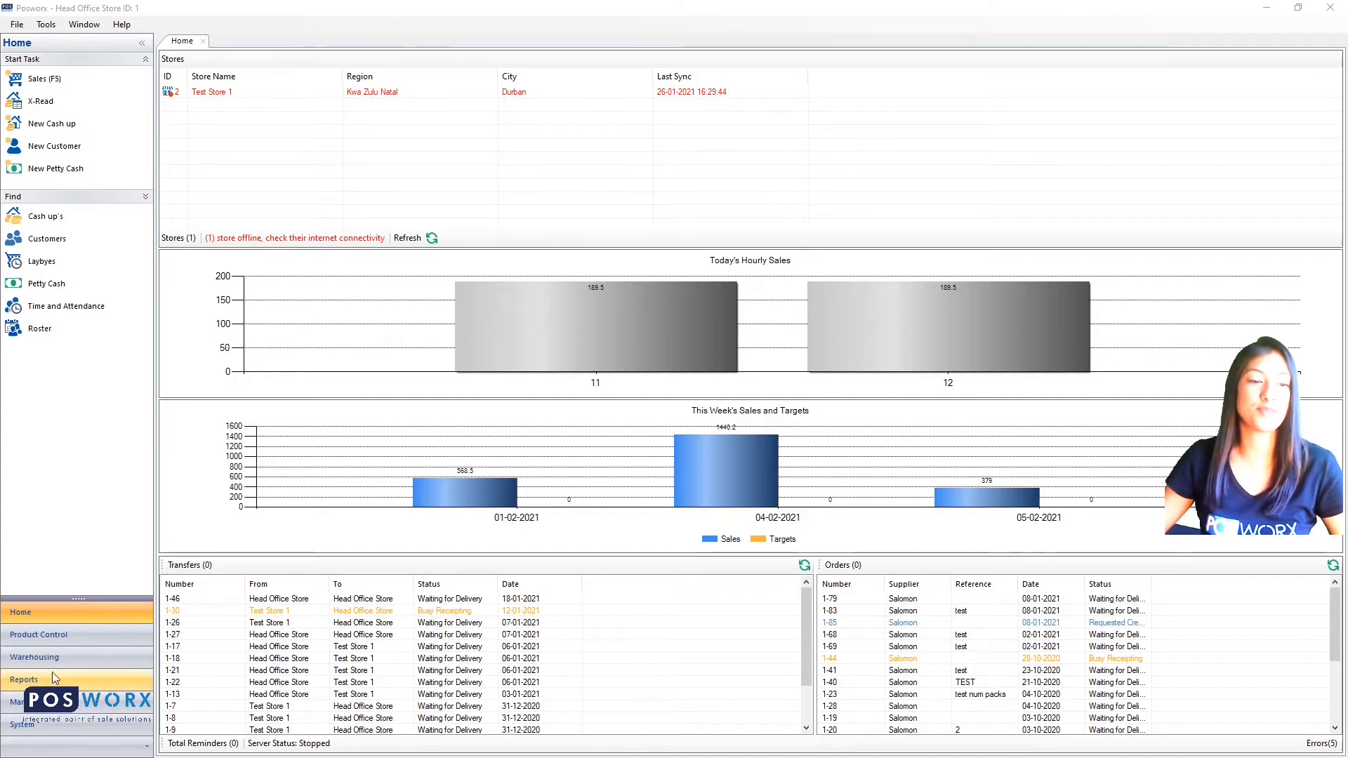
- Switch Posworx to the Management section
click(17, 702)
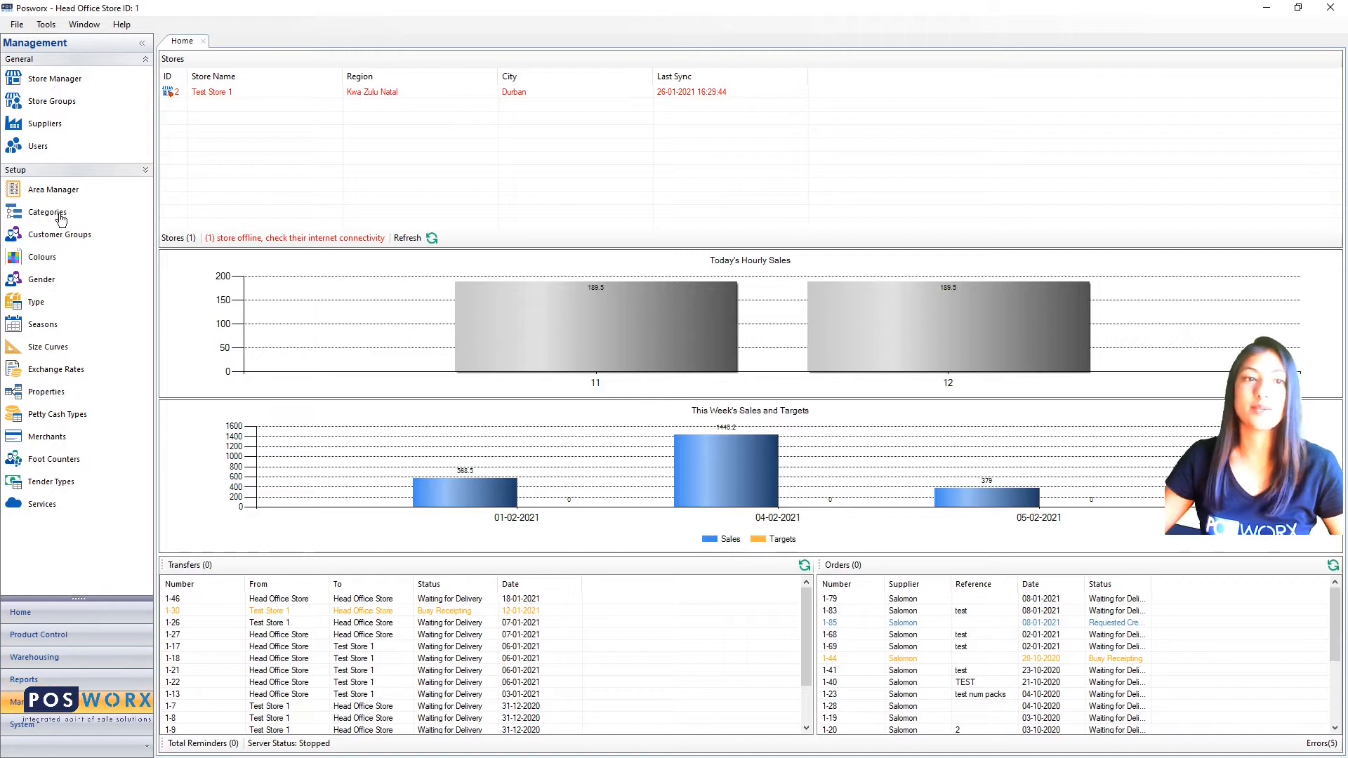
- Open the Supplier Manager list and start a new supplier record
click(46, 128)
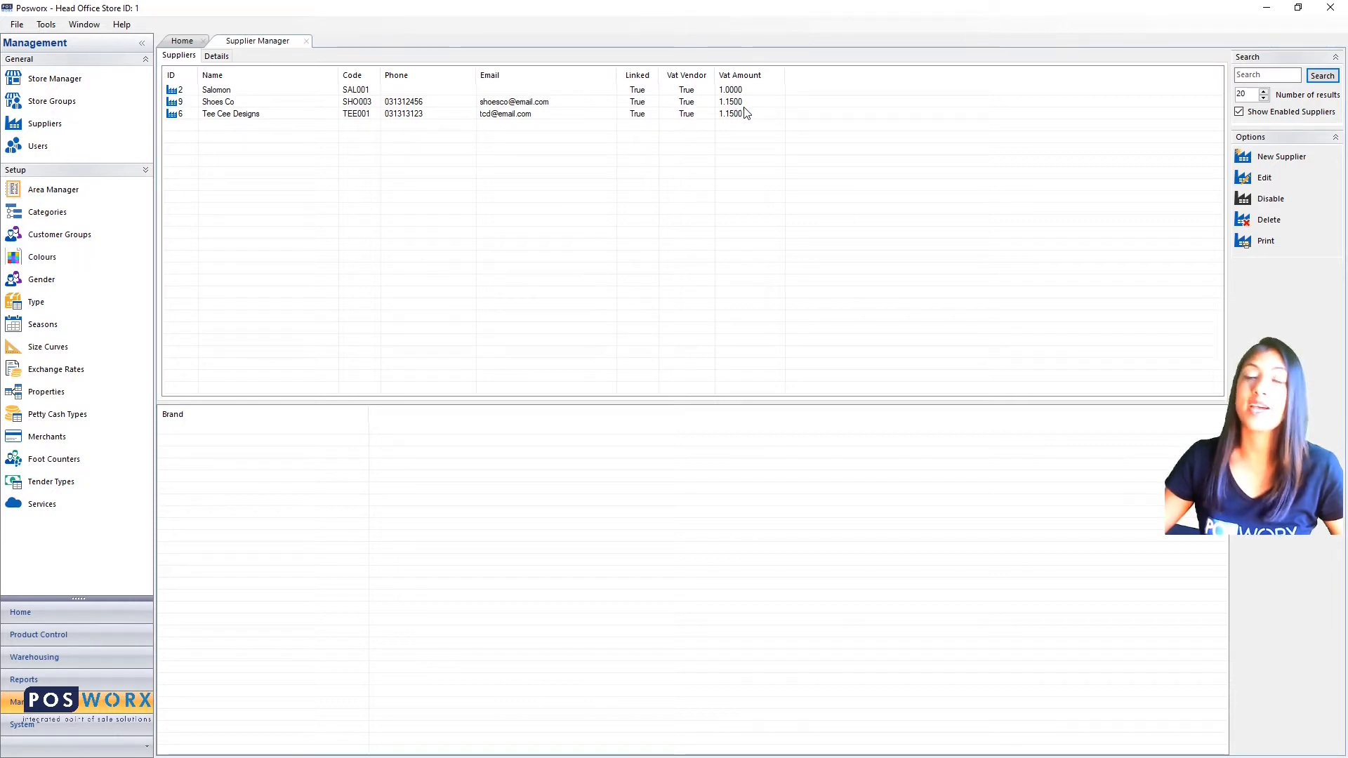
click(1264, 76)
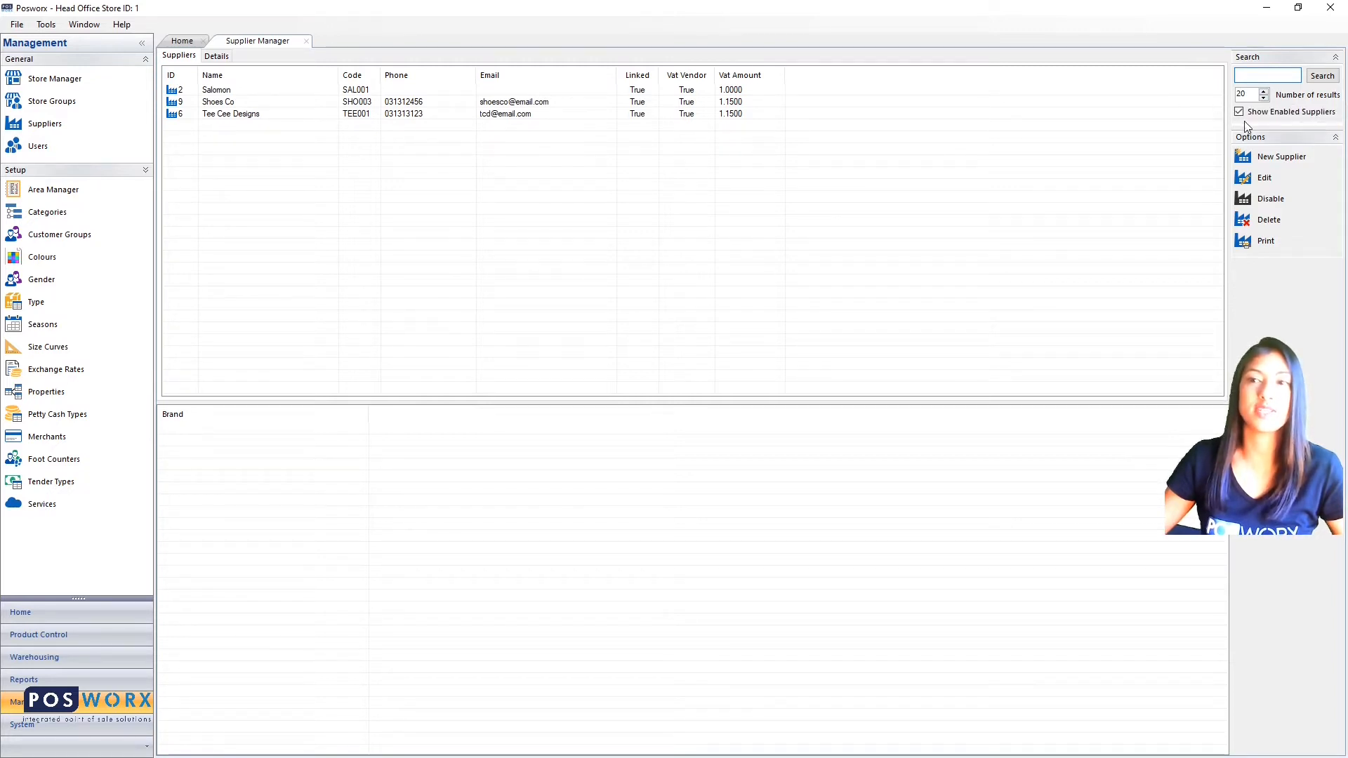
click(1285, 163)
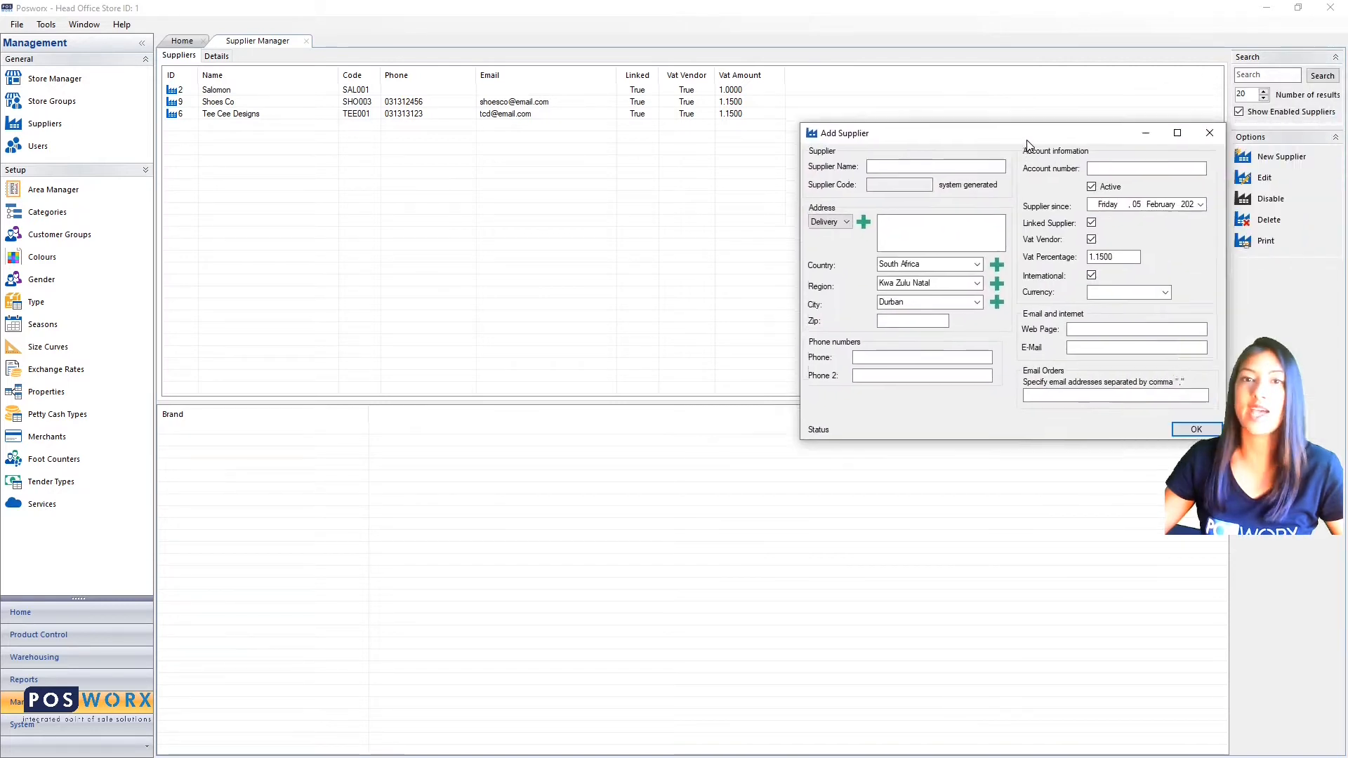
- Centre the Add Supplier form and name the supplier 'Tom Takkies'
drag(1034, 144, 545, 156)
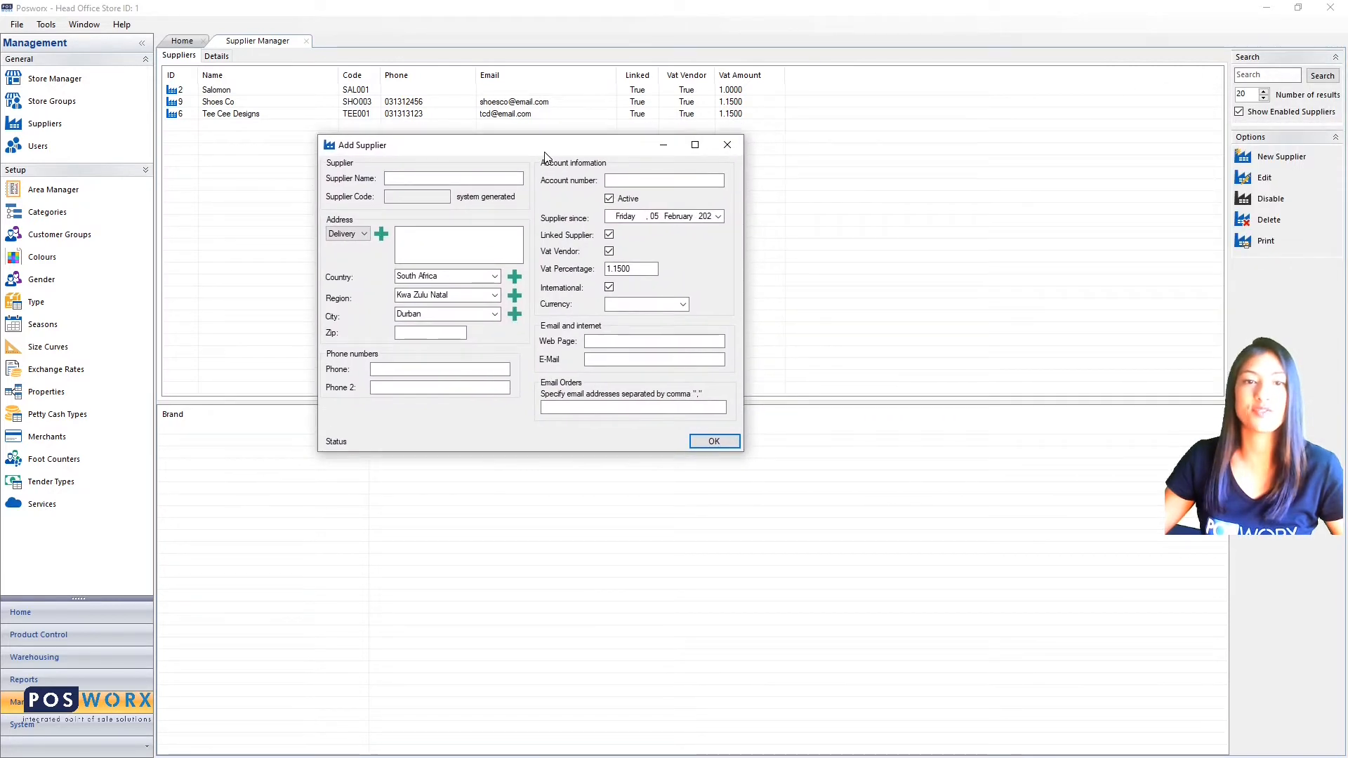
click(397, 181)
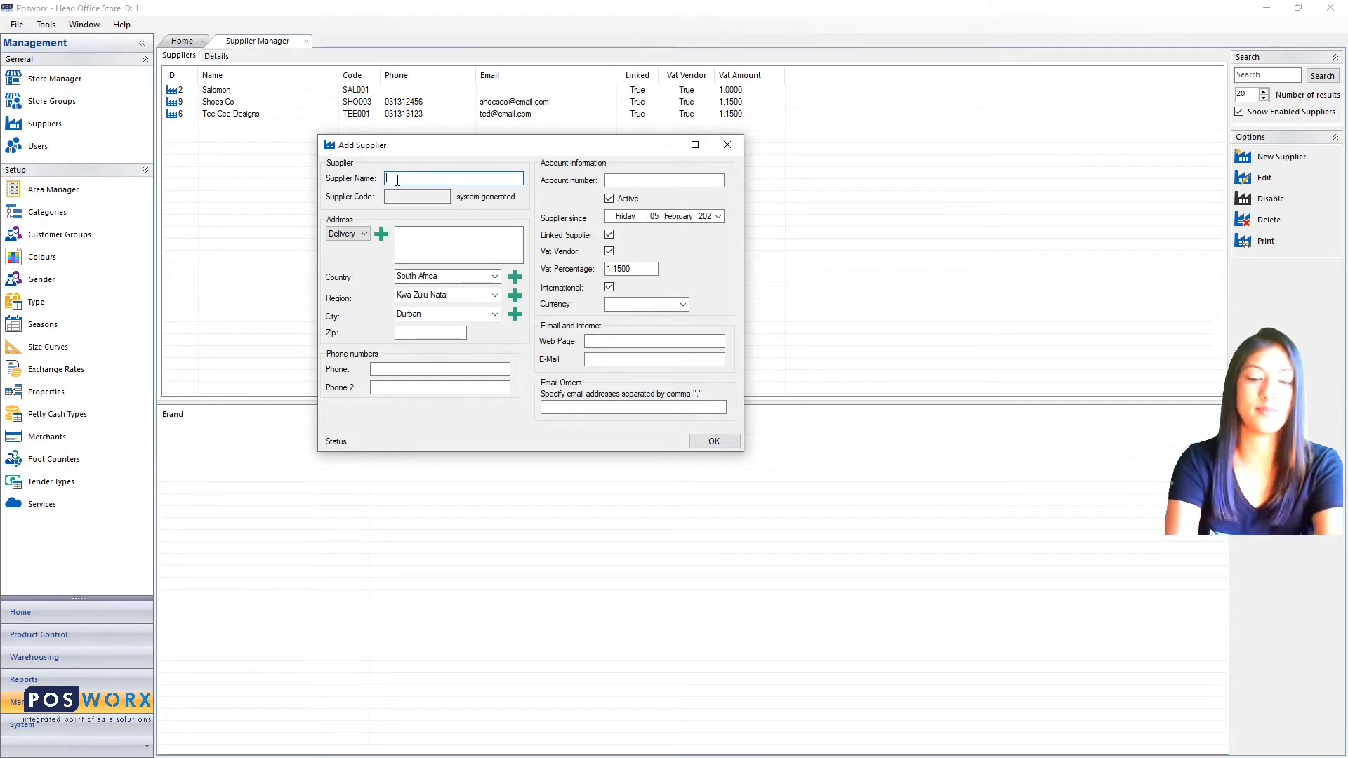
text(Tom T)
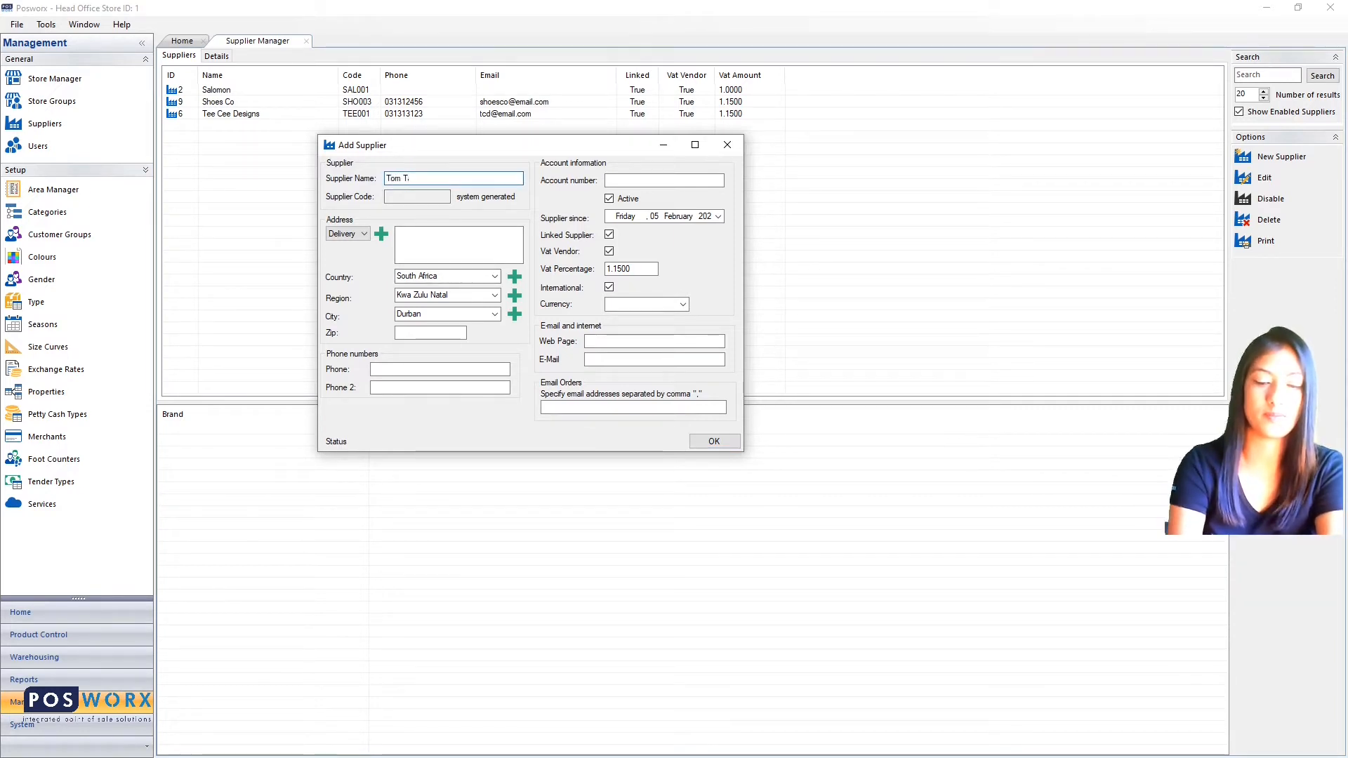
text(akkies)
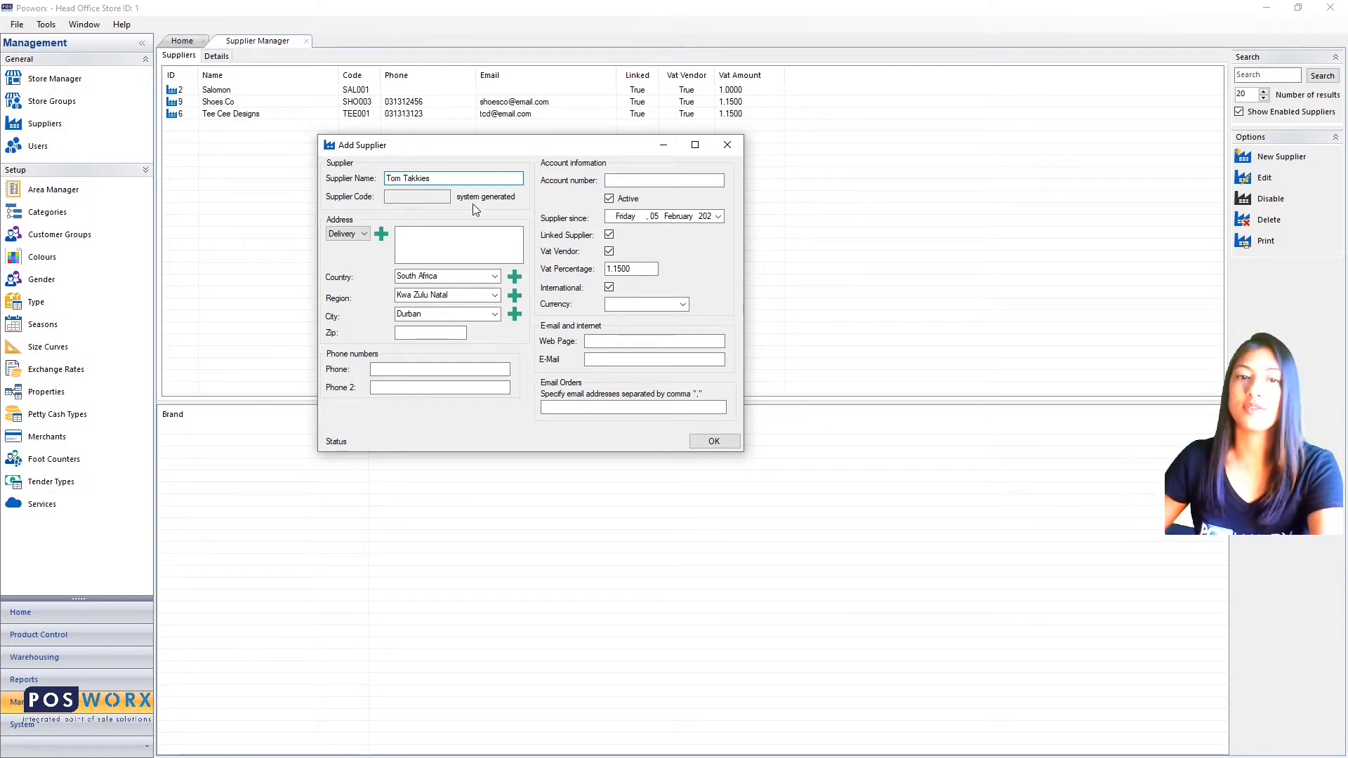
- Enter the supplier's delivery address, postal code, main phone and second phone numbers
click(431, 240)
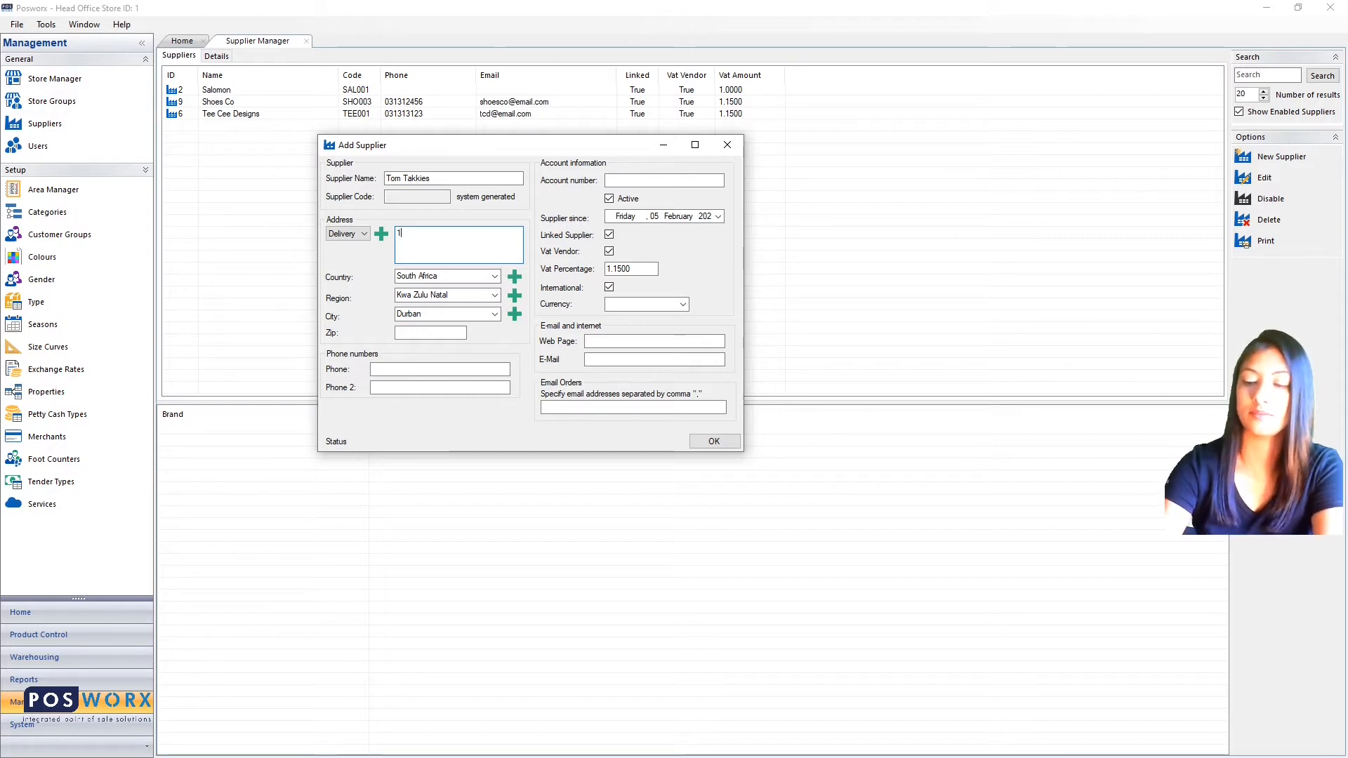
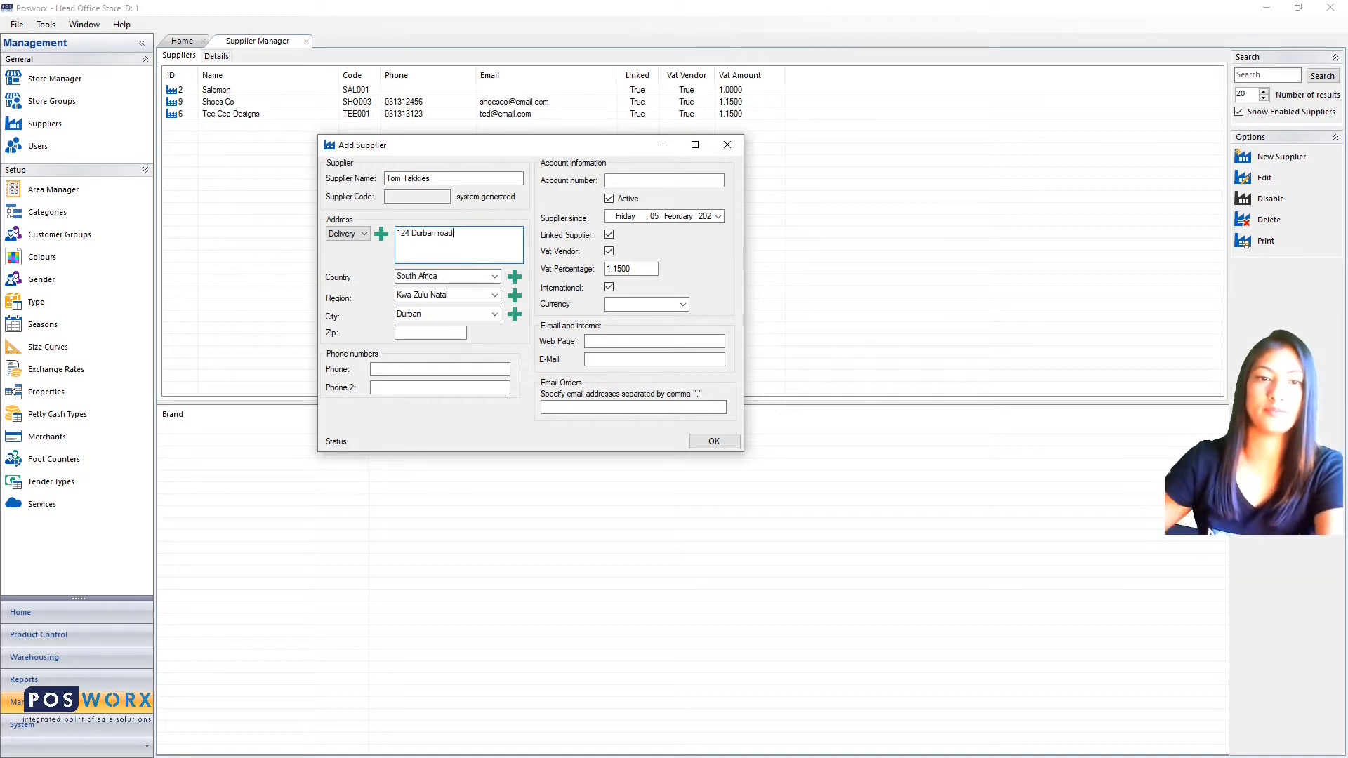
click(419, 331)
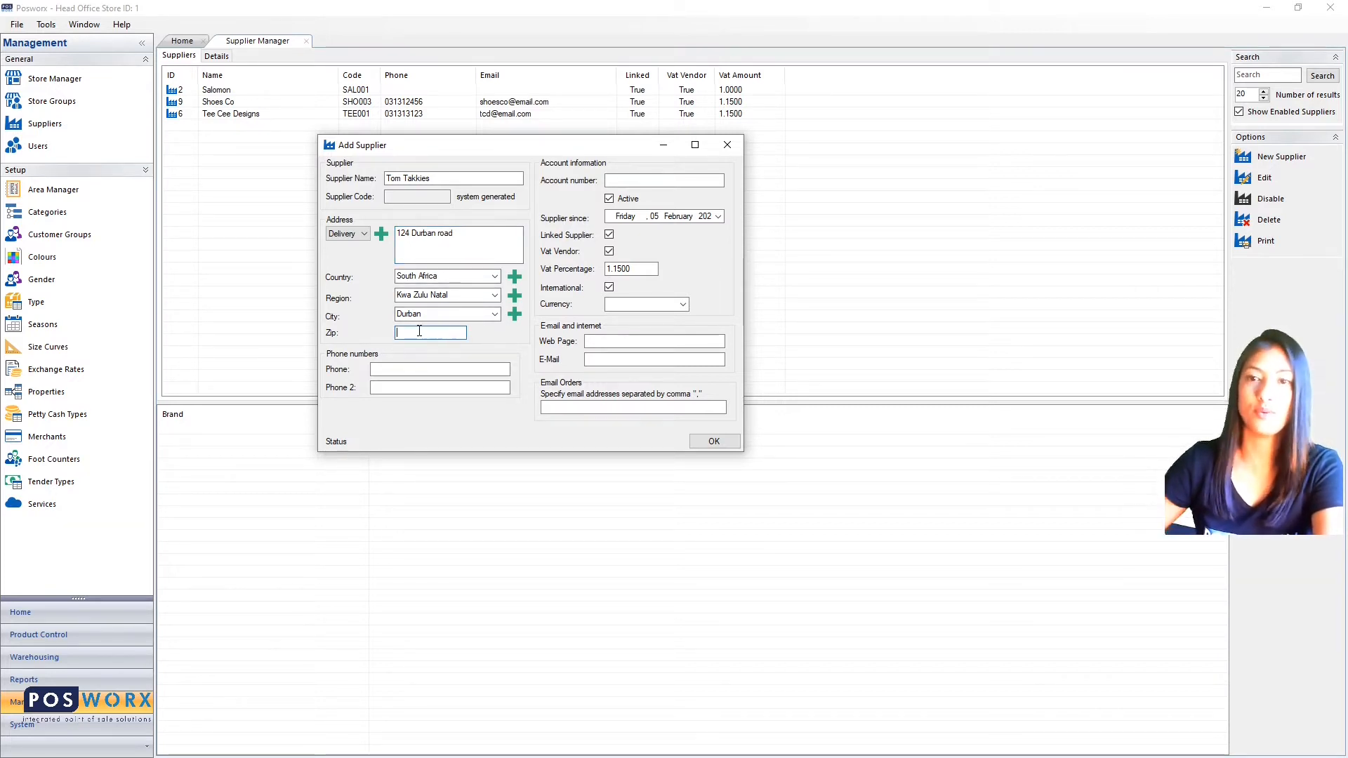
text(4001)
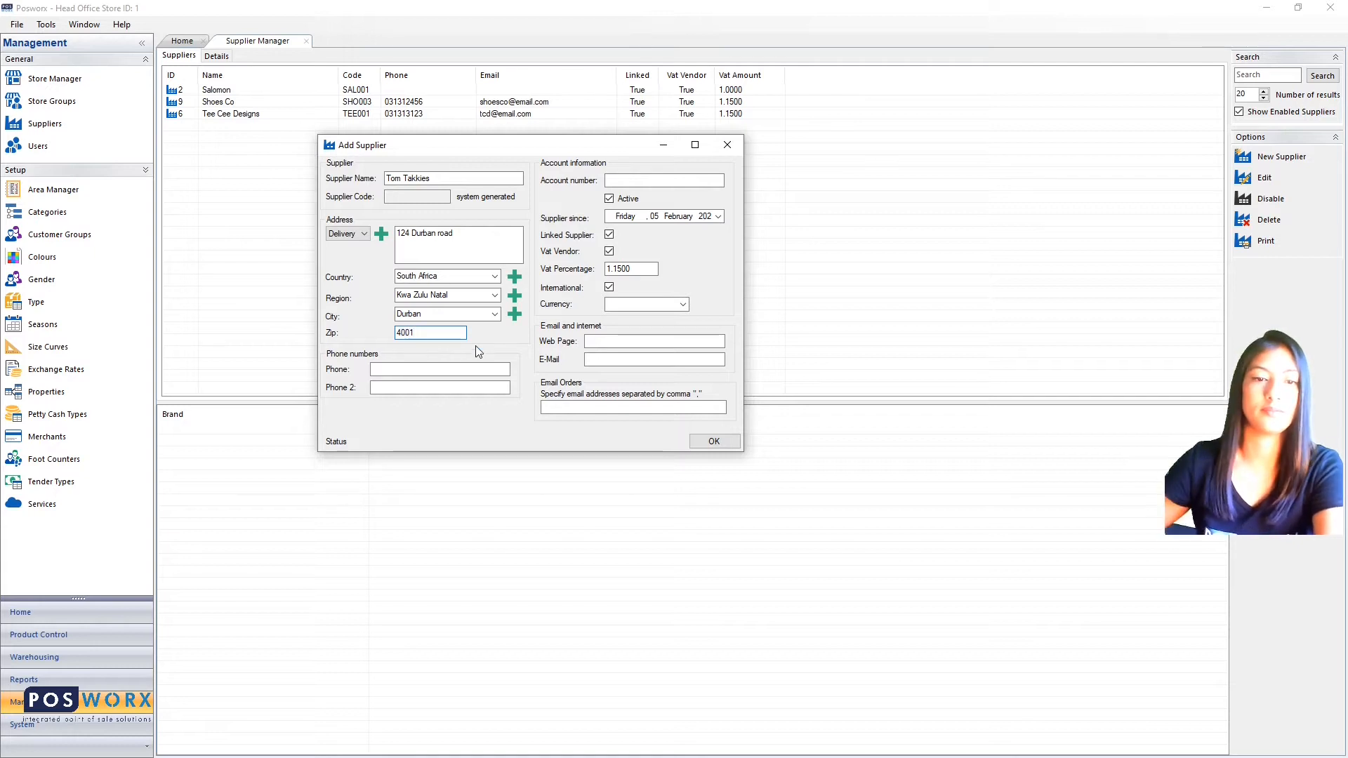
click(444, 370)
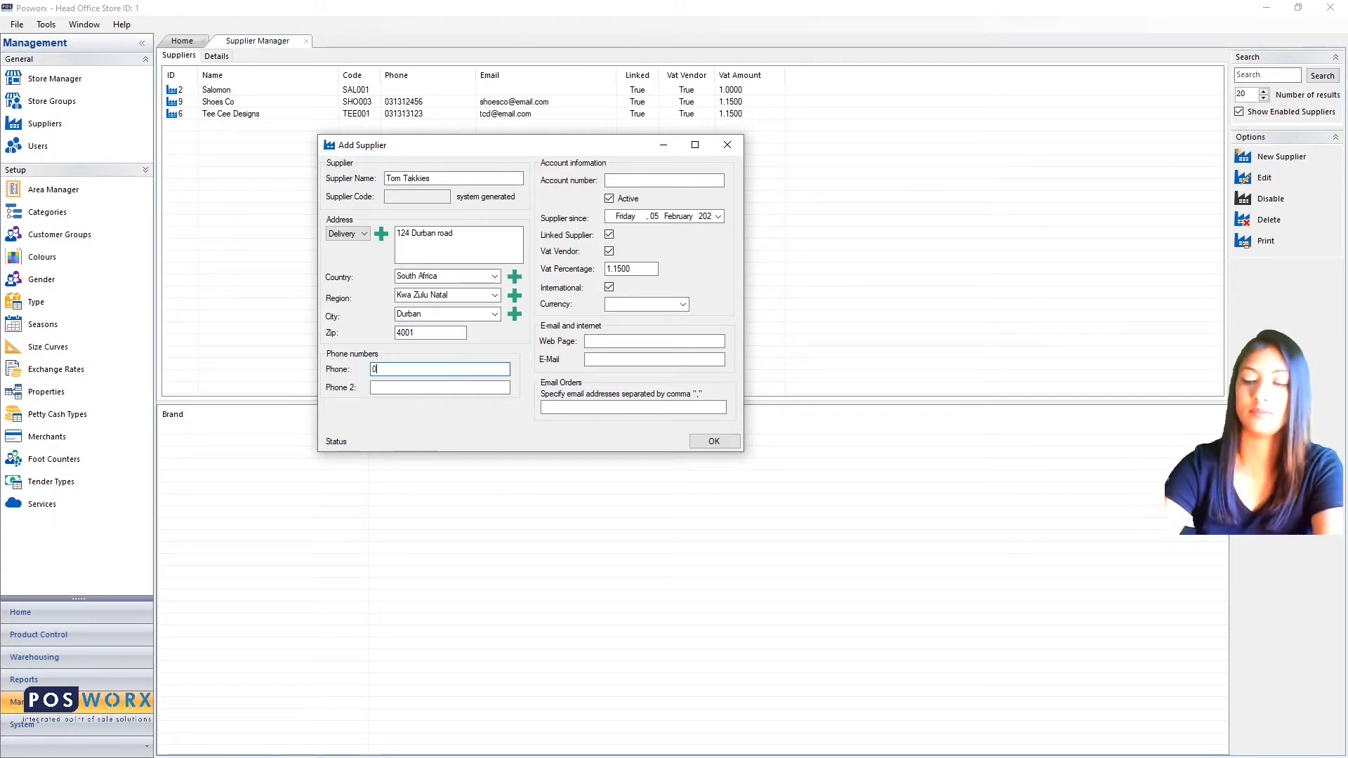
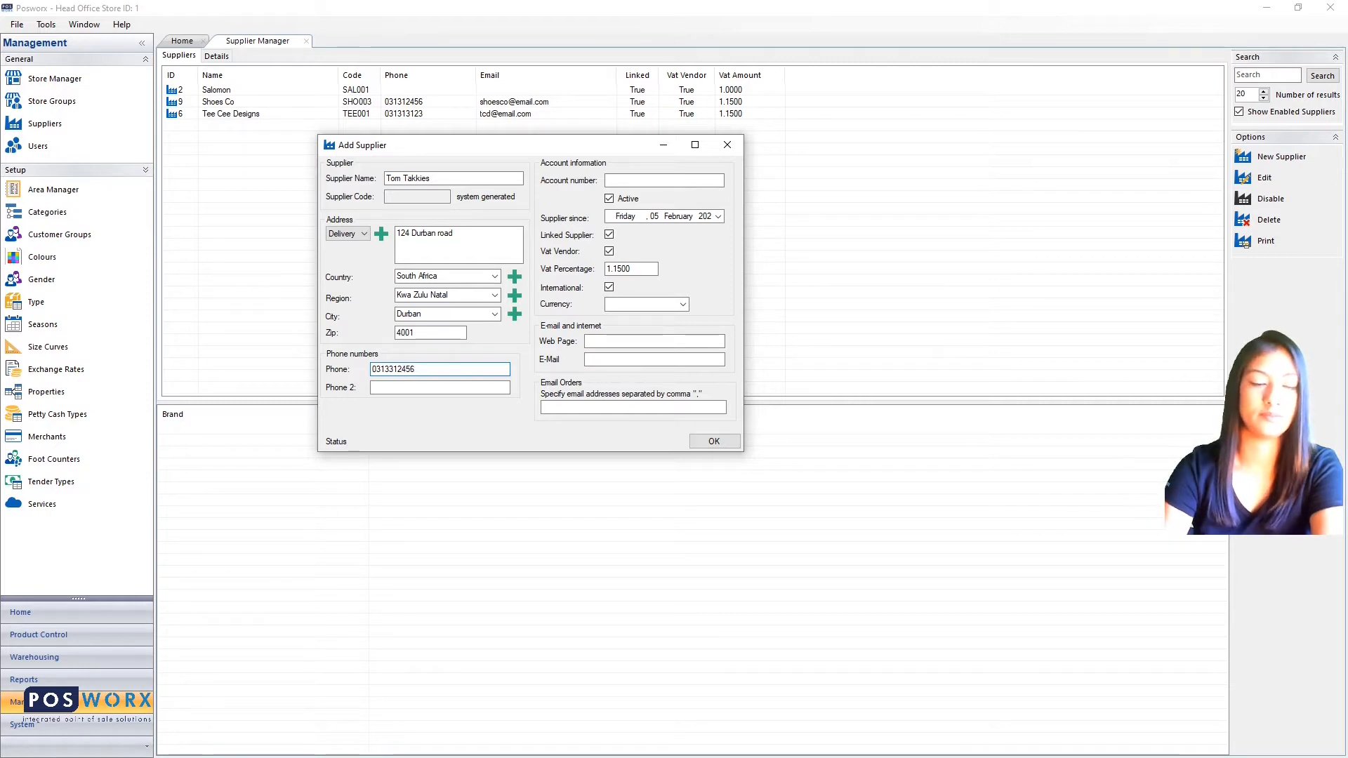
key(Tab)
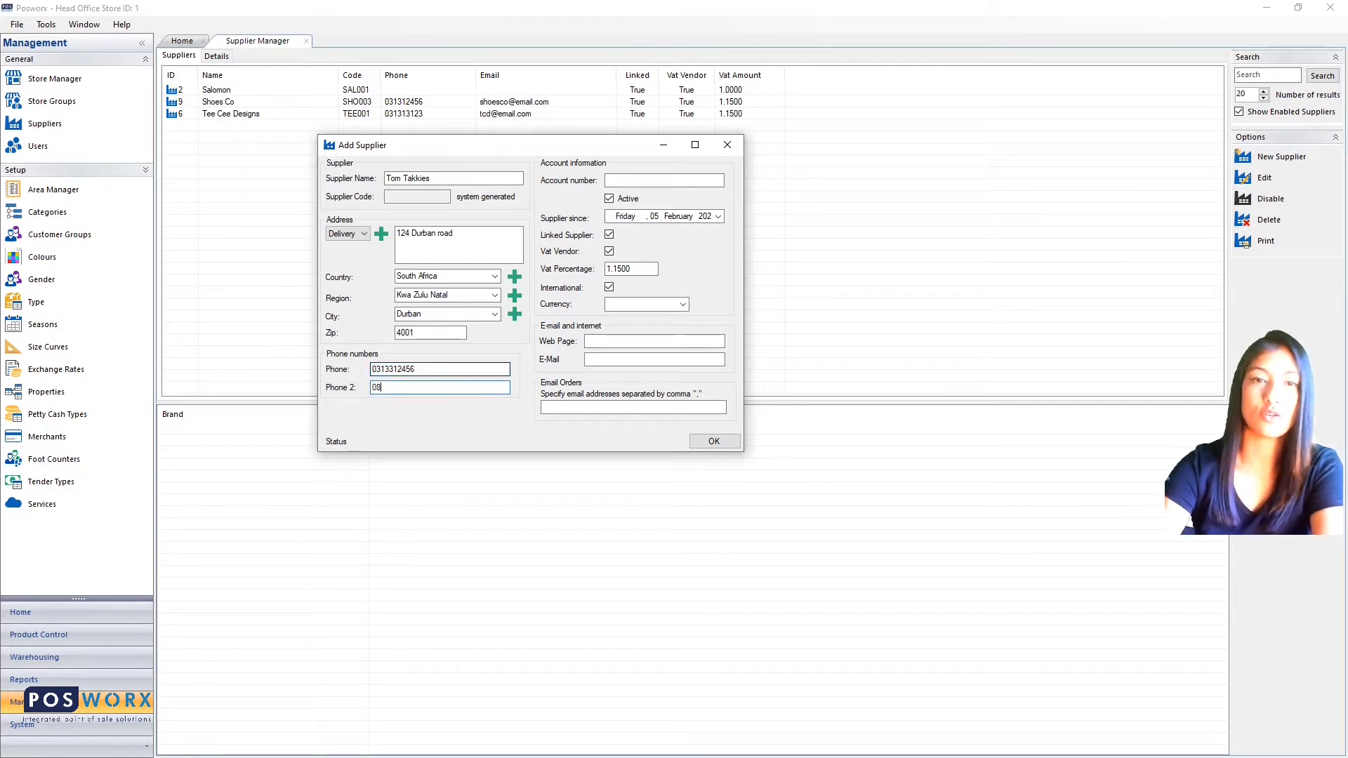
text(0821)
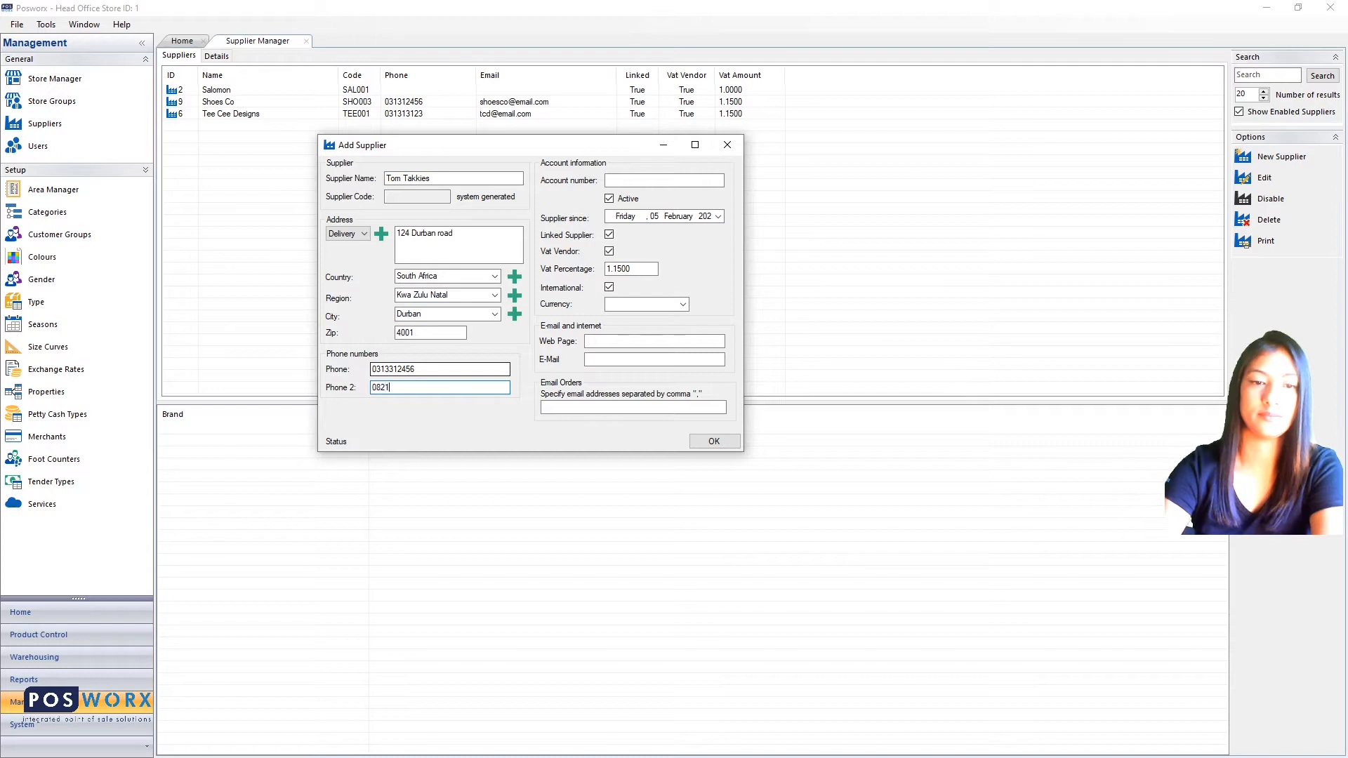
text(234567)
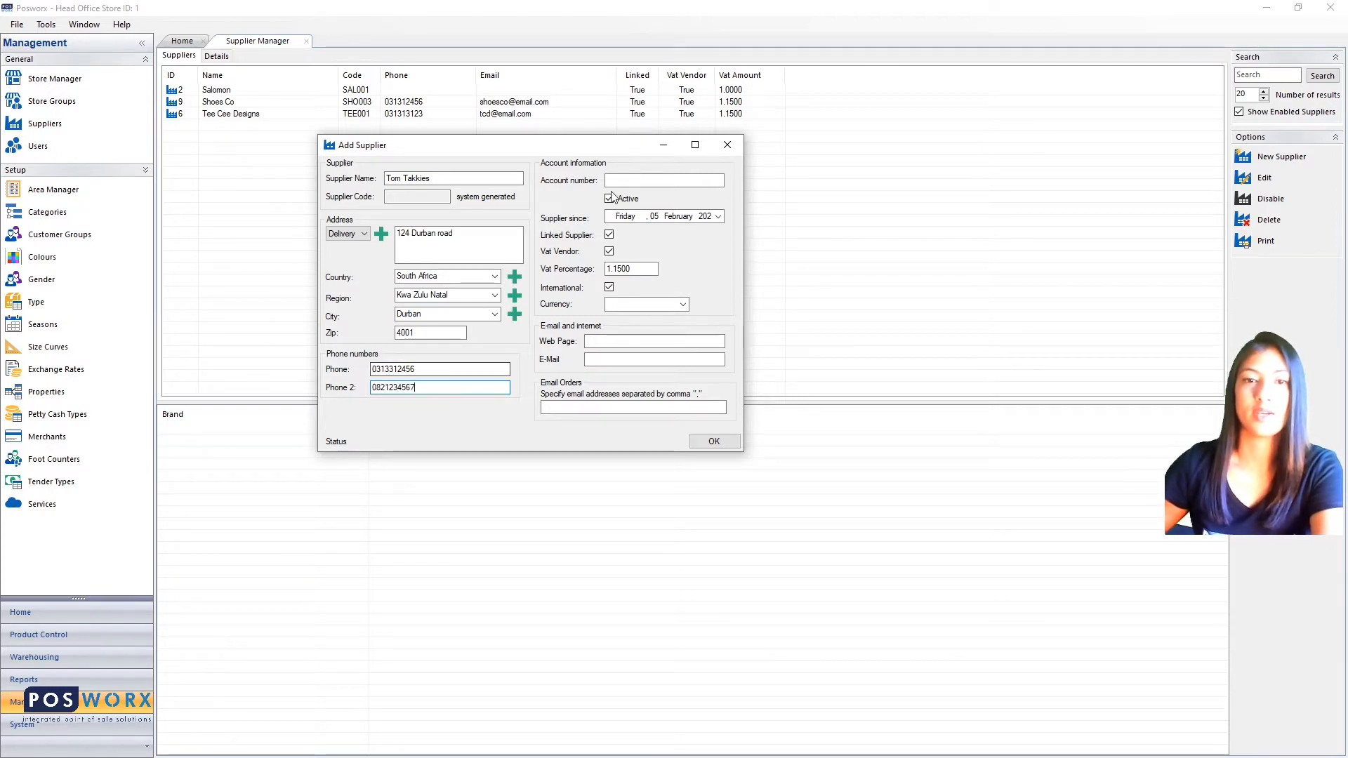
- Enter the supplier's account number under Account information
click(645, 180)
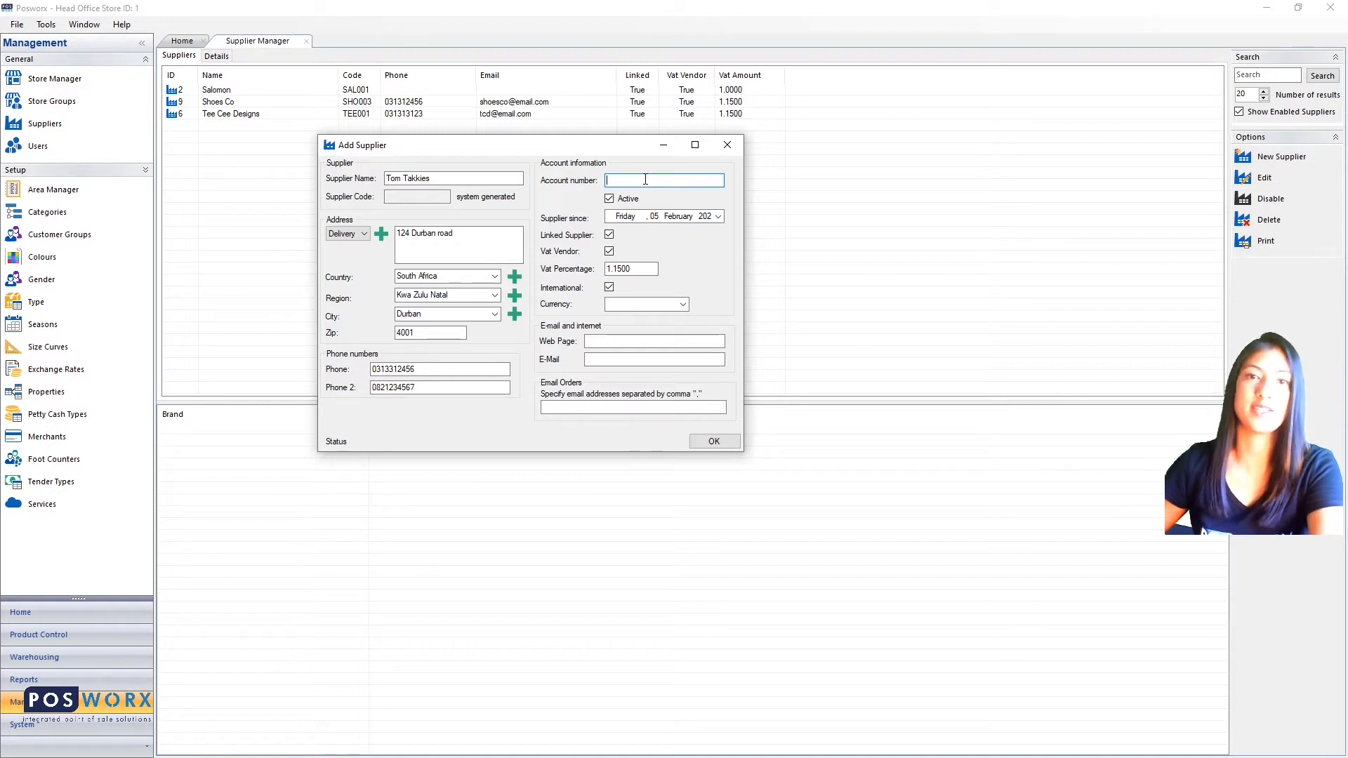
text(R)
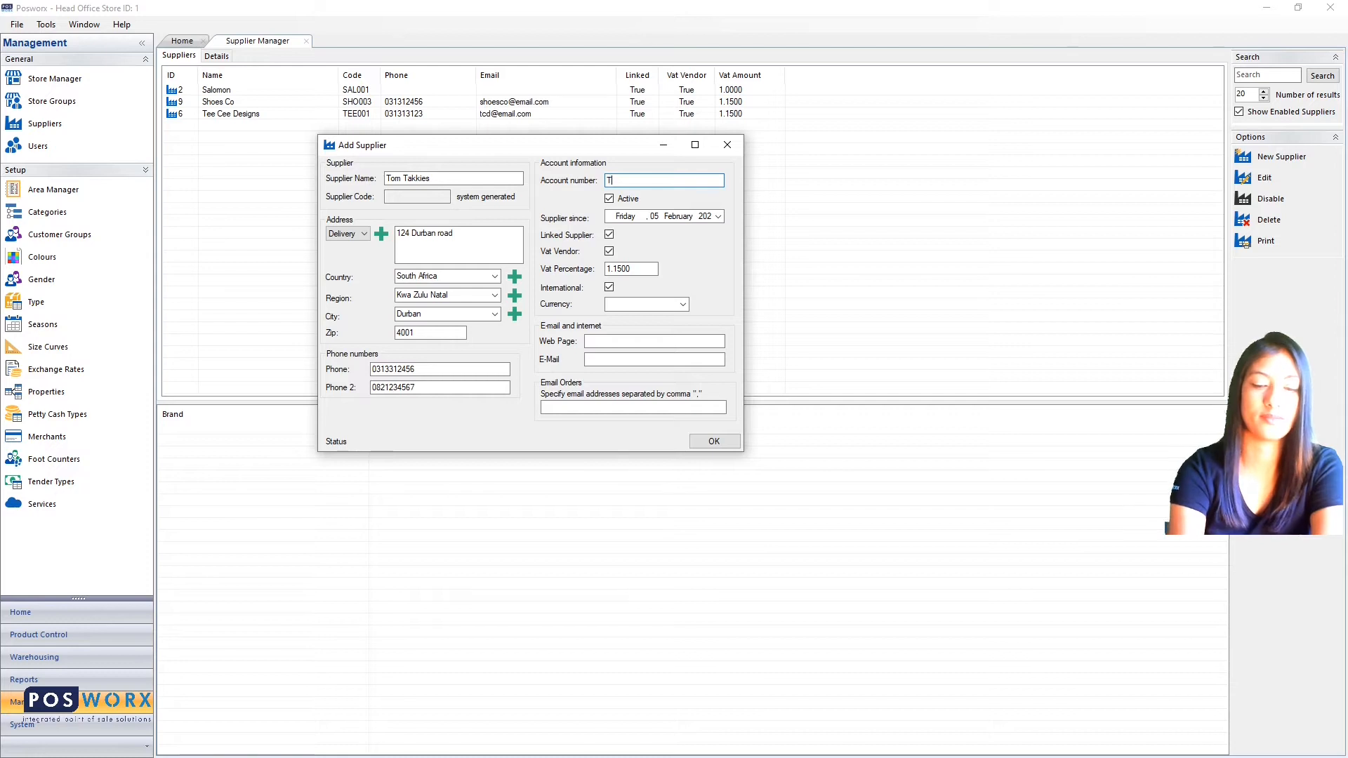
text(OM)
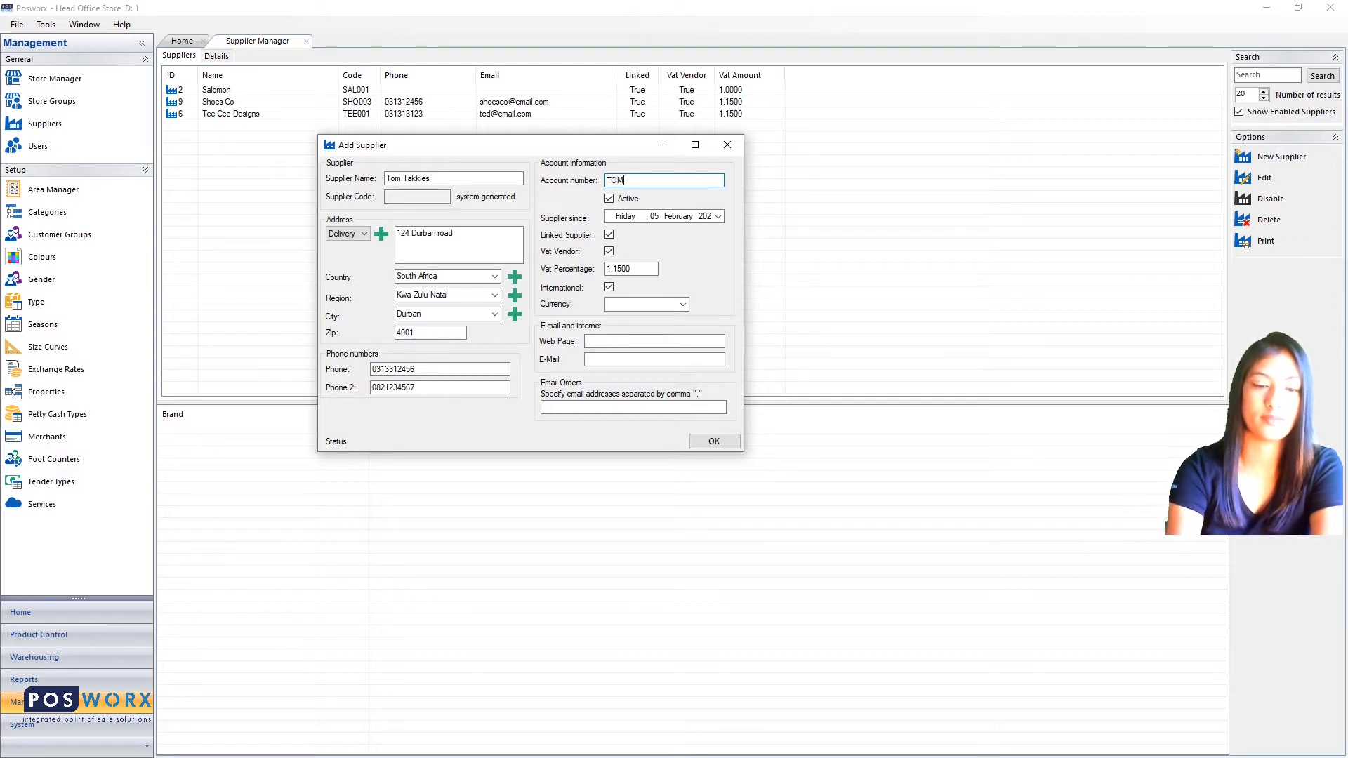
text(TAK)
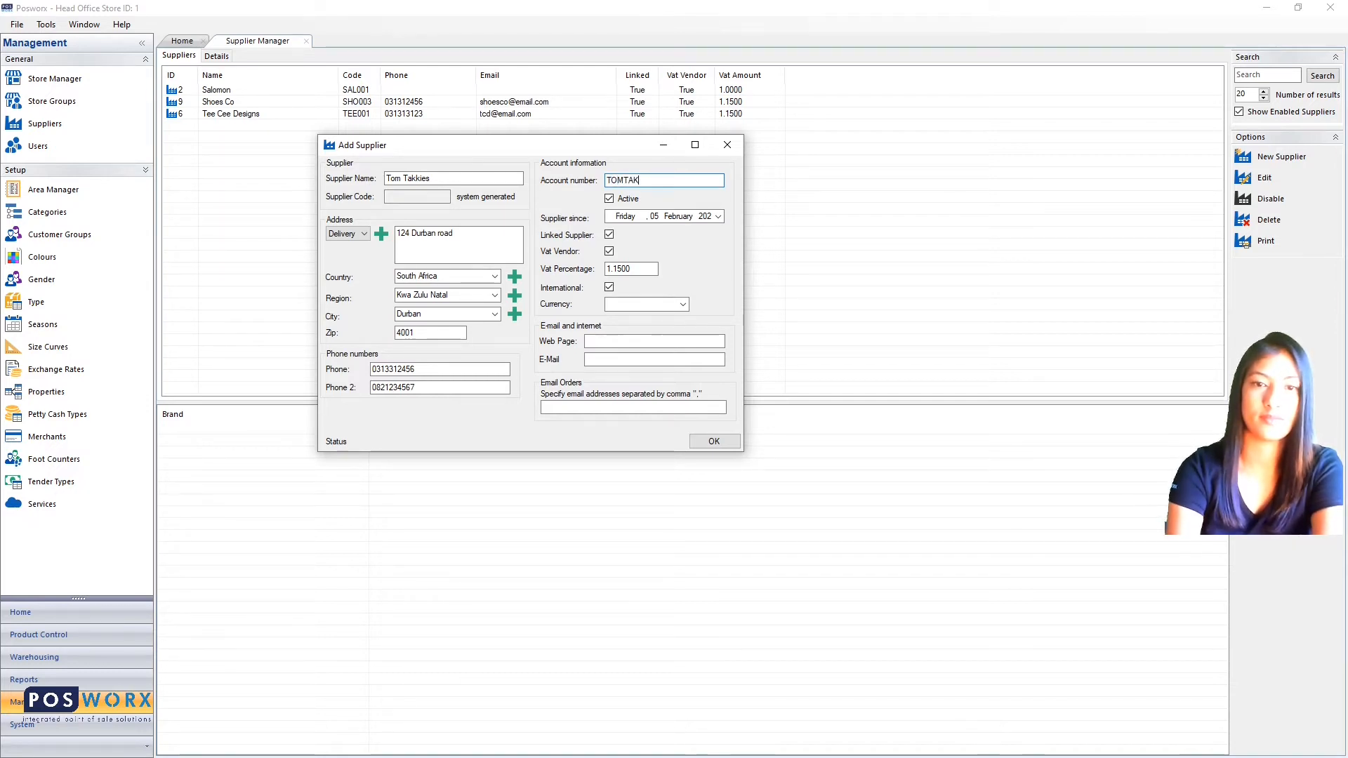
text(KIES001)
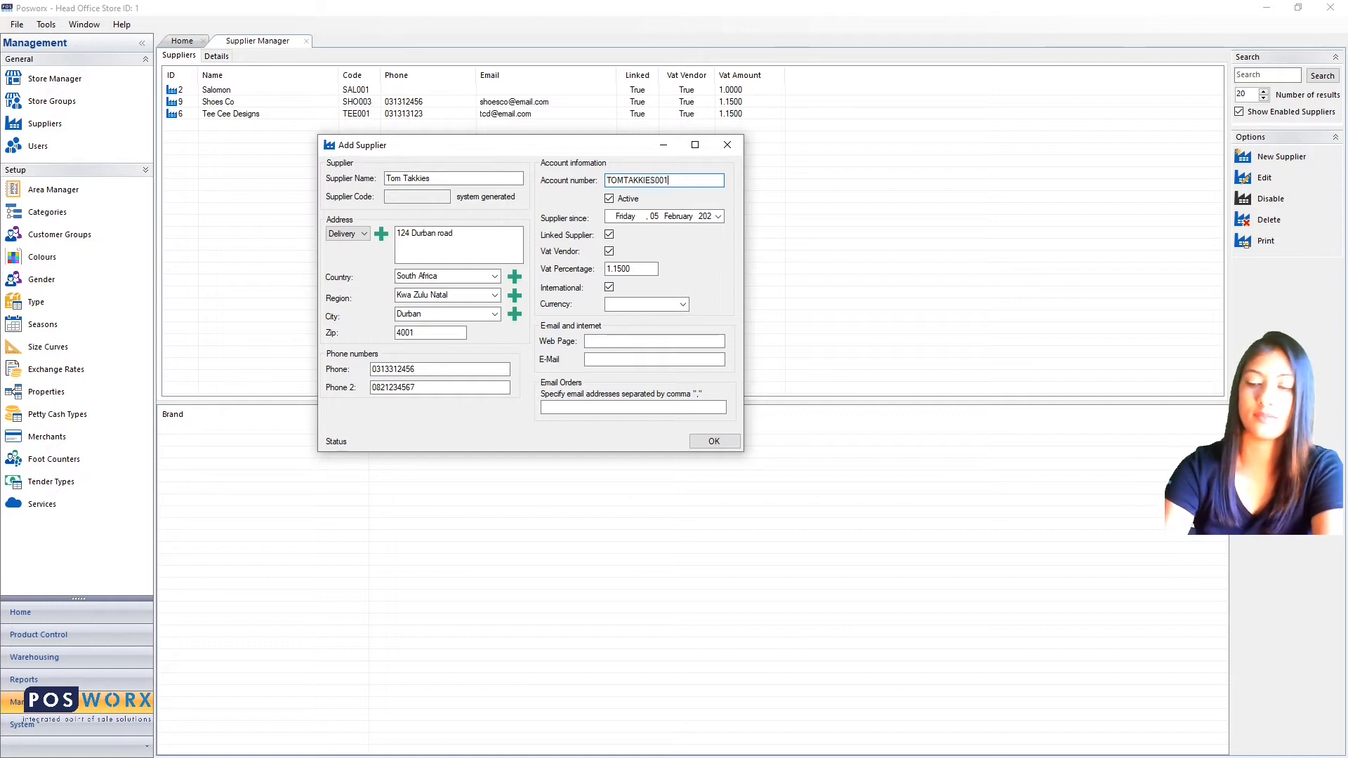
text(23456)
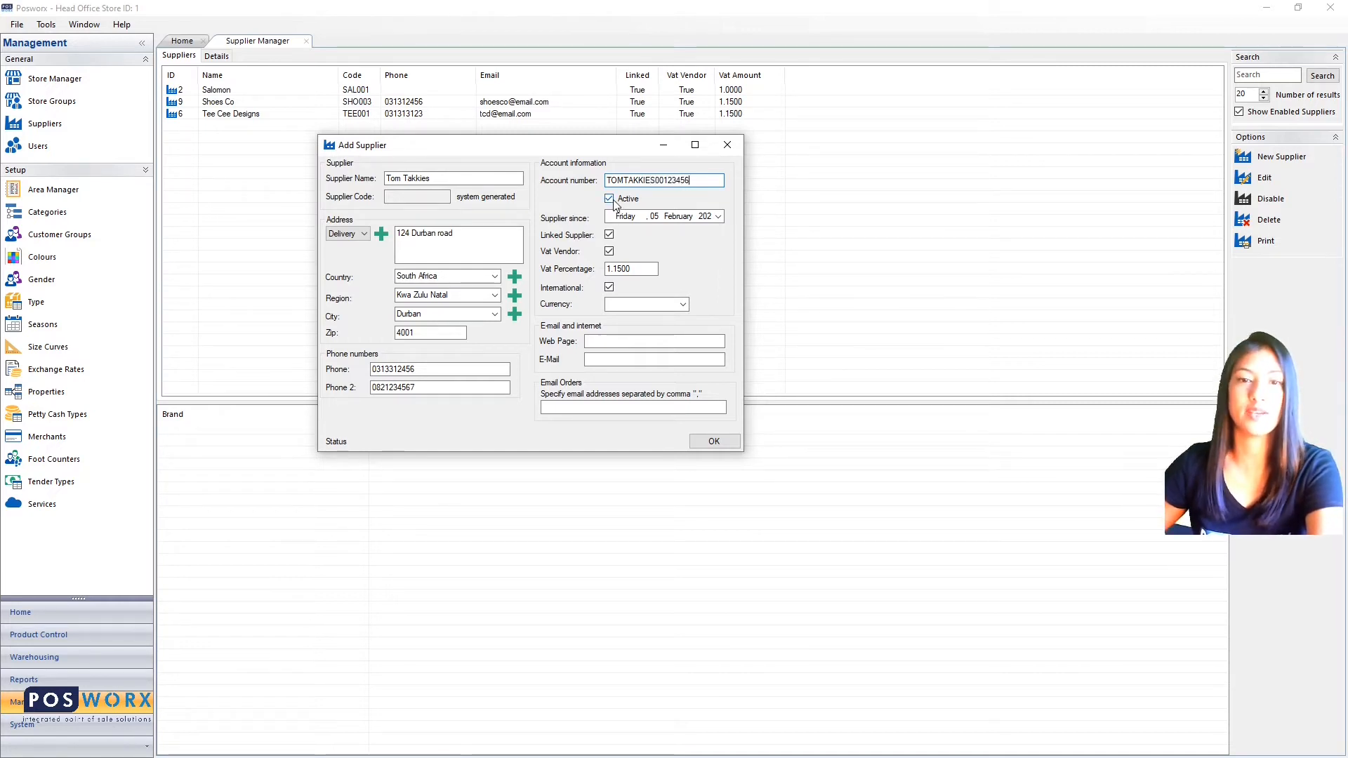
- Keep today's date as the Supplier since date and set the currency to ZAR
click(719, 218)
click(718, 218)
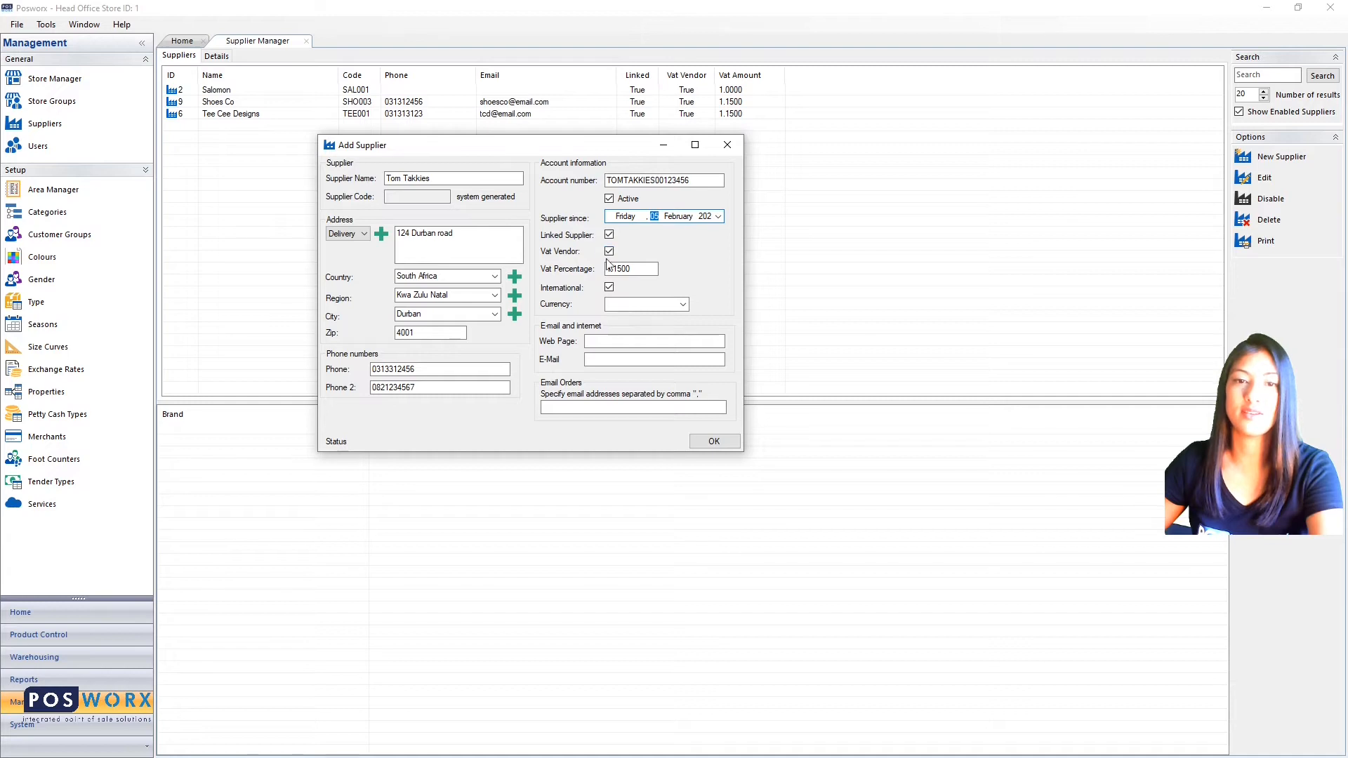
click(684, 308)
click(665, 315)
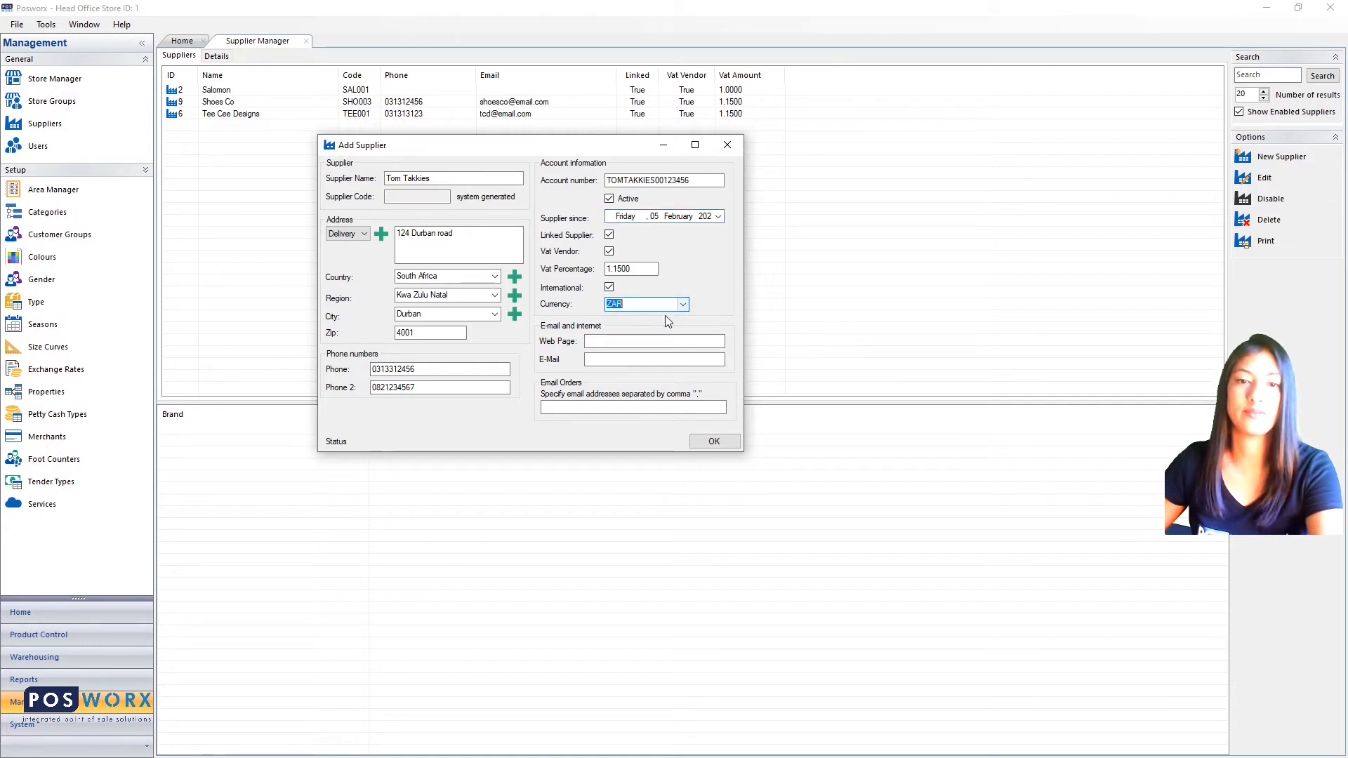
- Fill in the supplier's e-mail address and save the new supplier
click(602, 343)
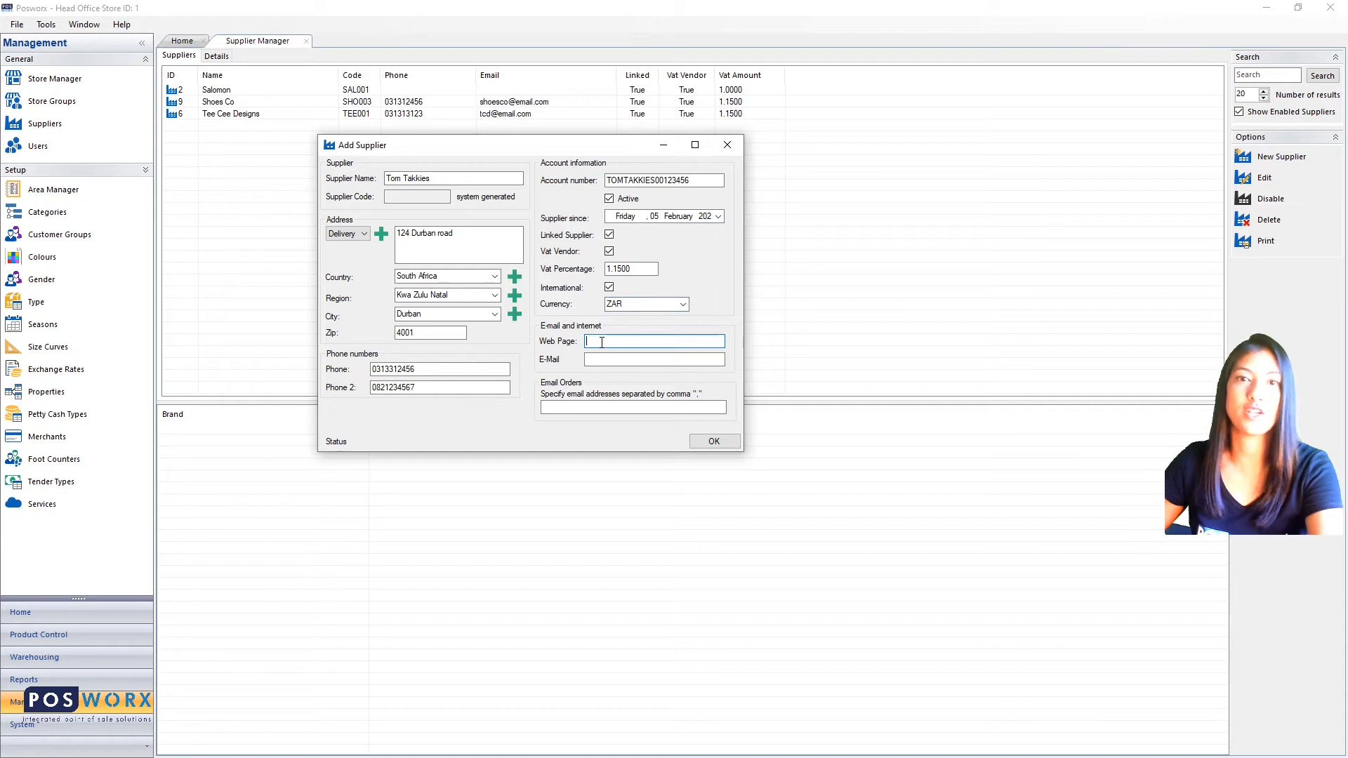
click(606, 360)
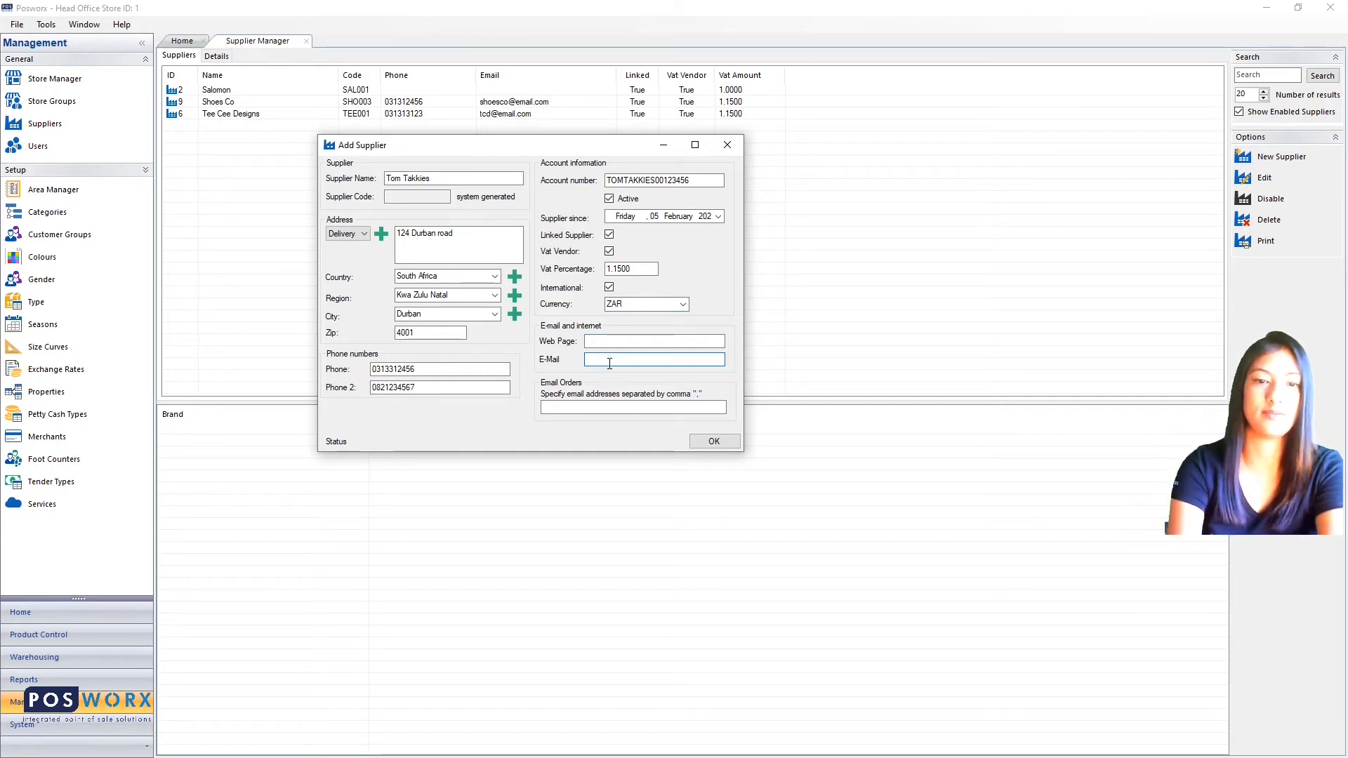
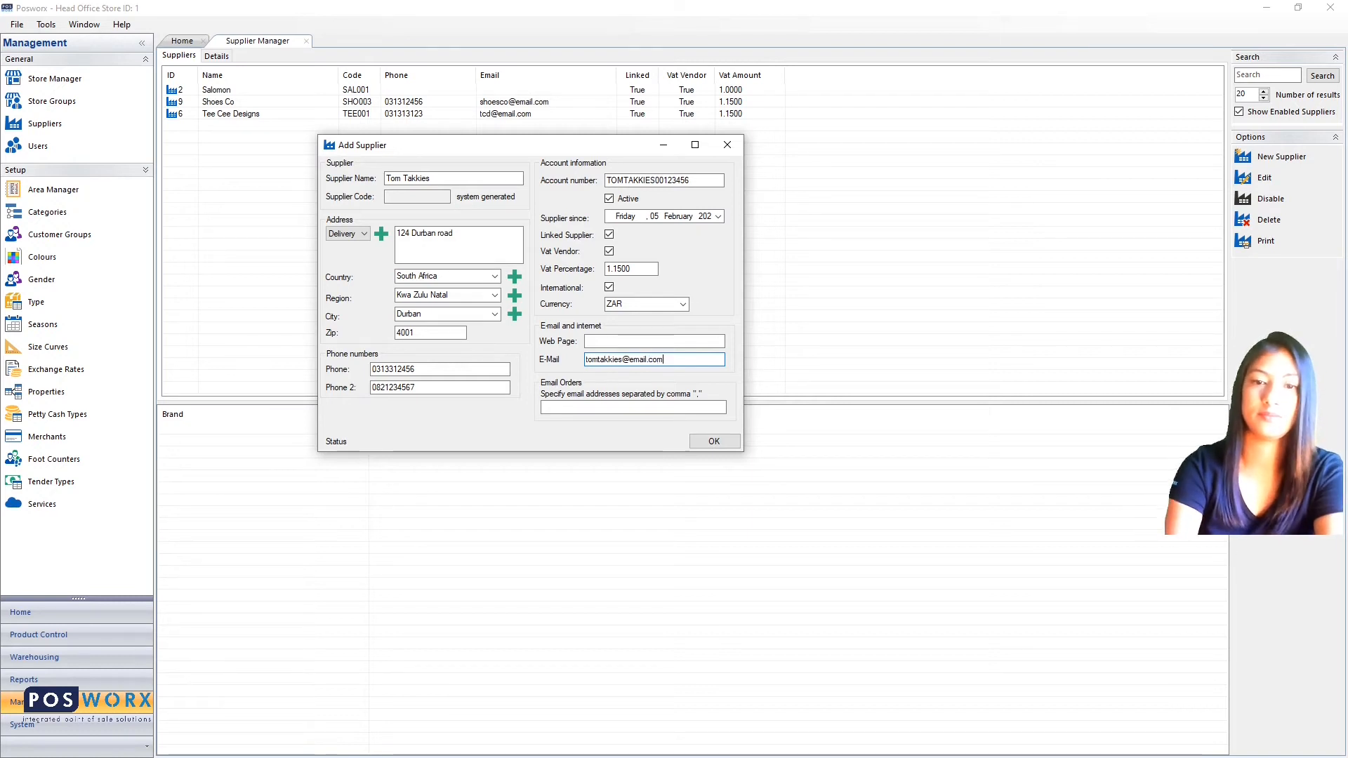
click(568, 406)
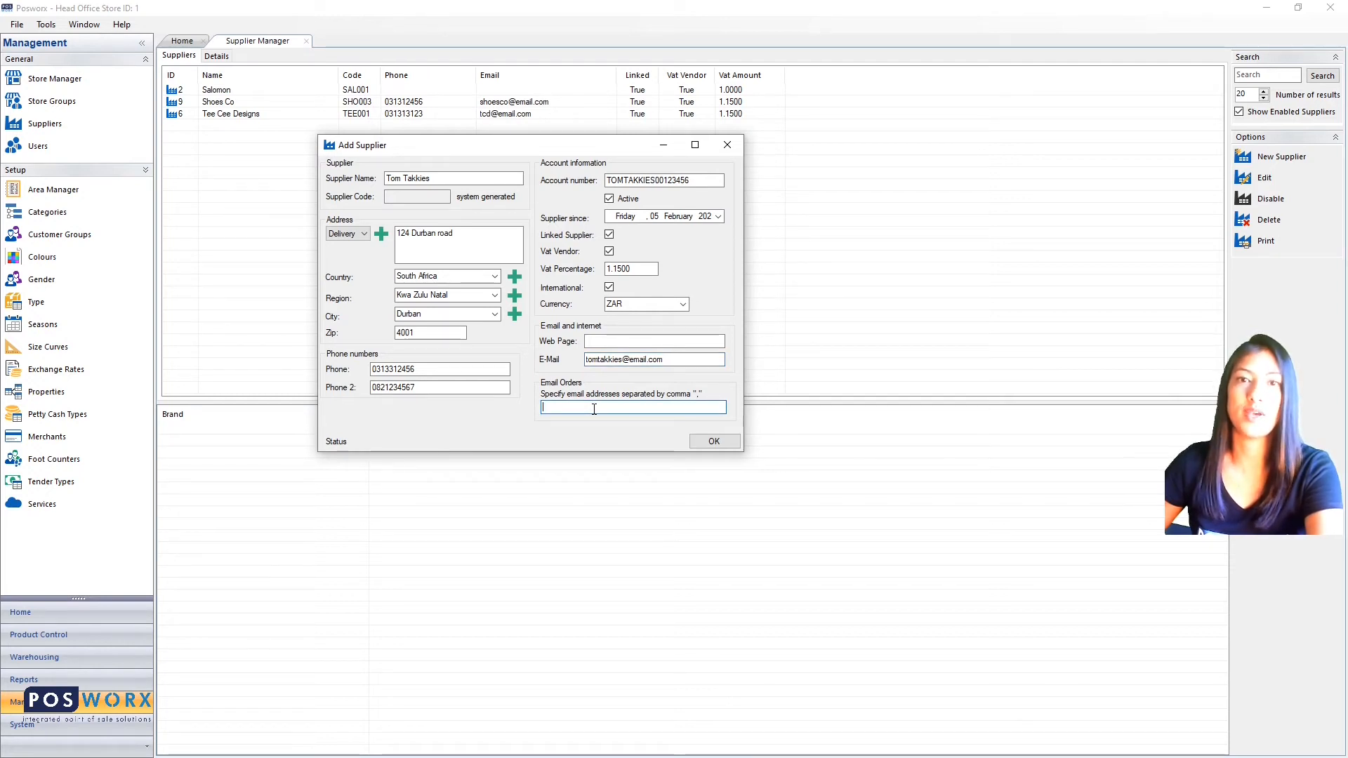
click(715, 443)
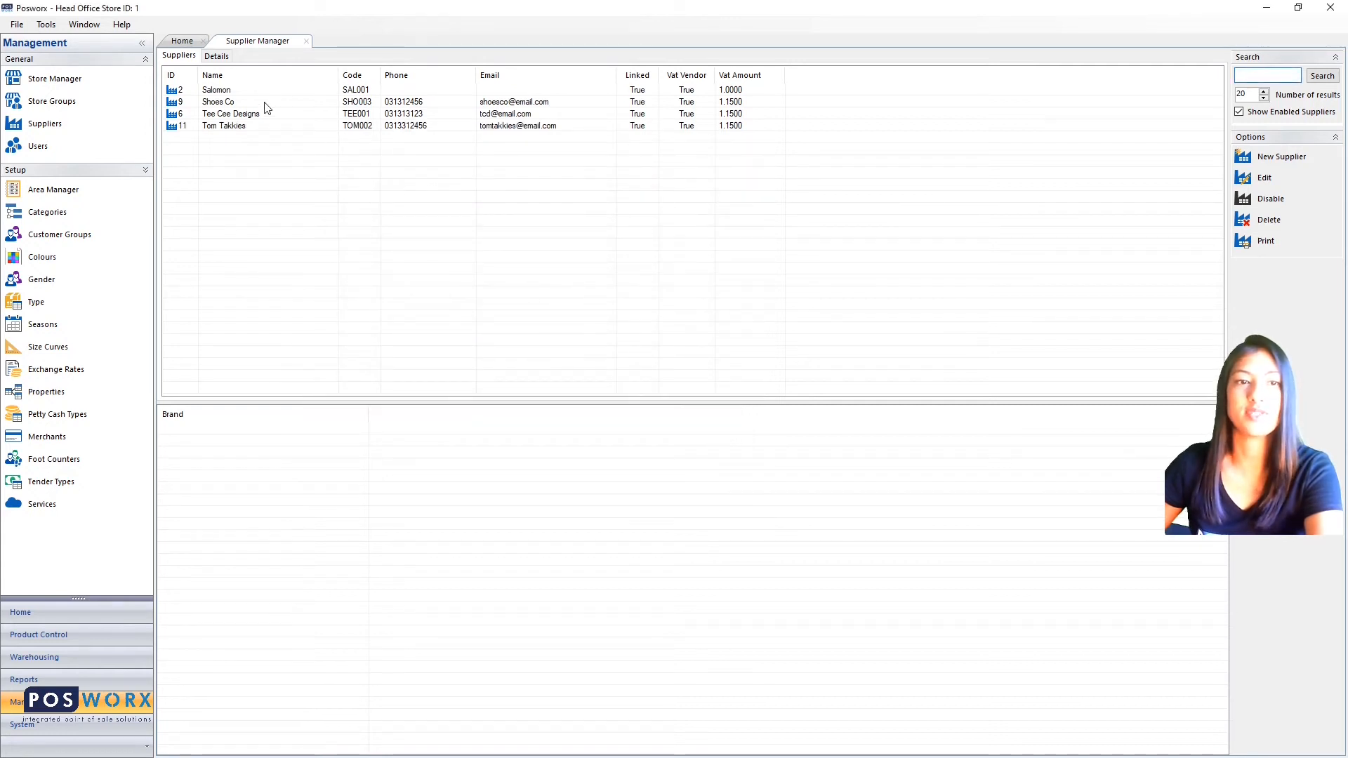
- Select the Tom Takkies row to show its empty Brand panel
click(246, 128)
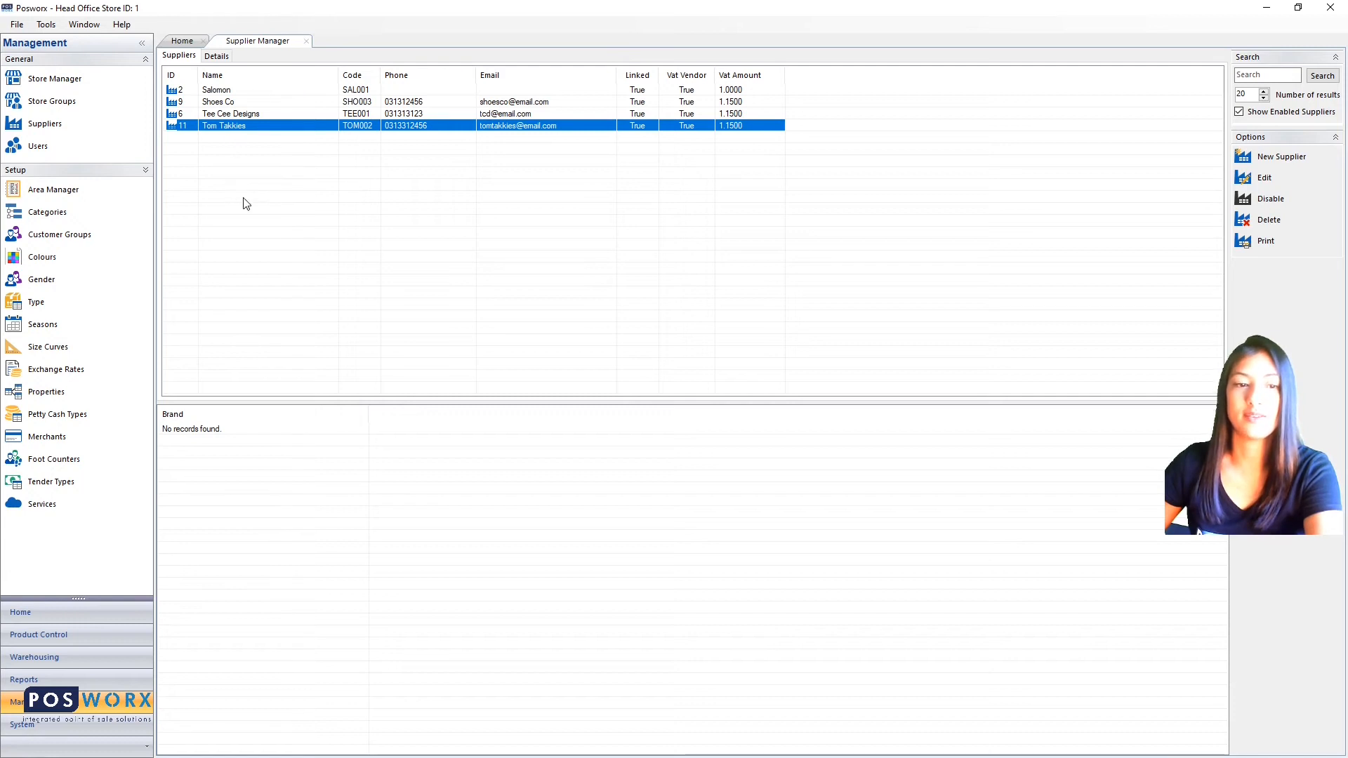
- Add the brand 'Tommy' to Tom Takkies and reselect the supplier row
right_click(187, 417)
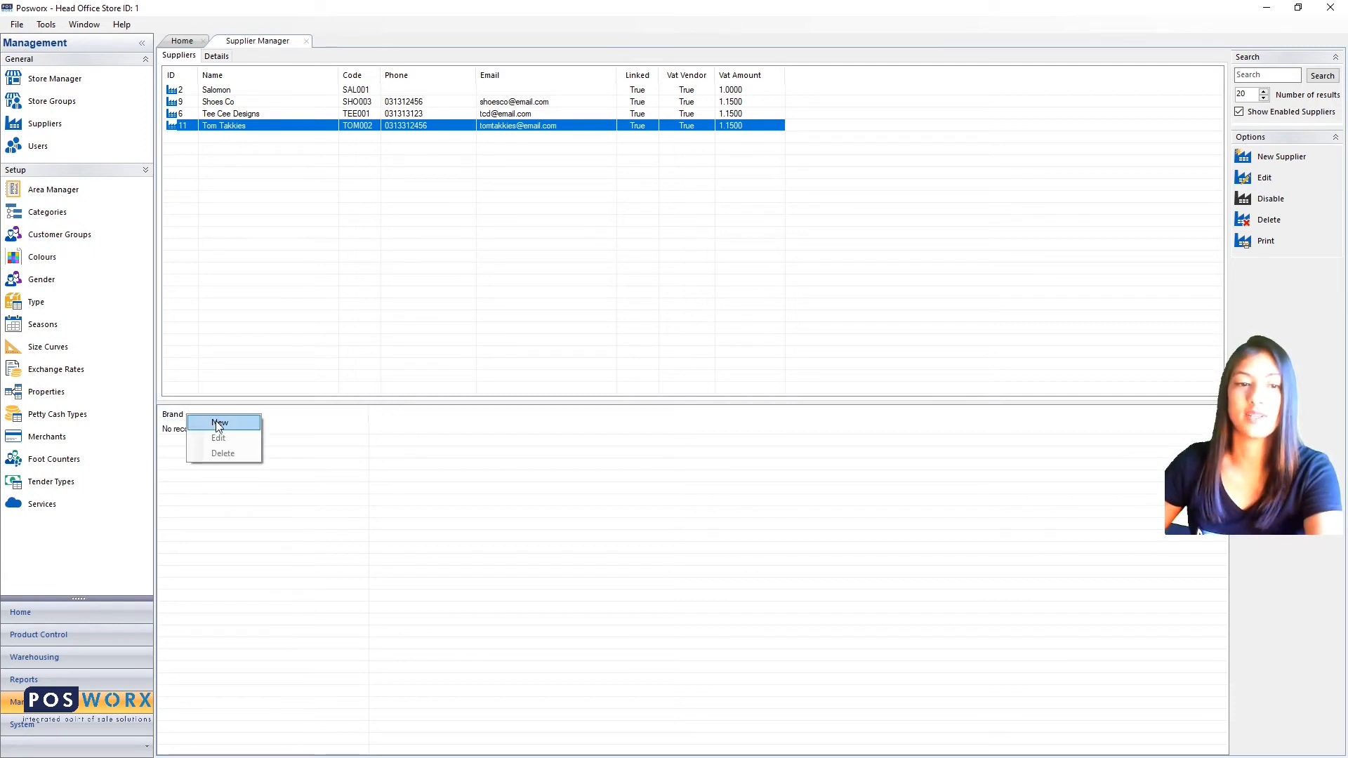
click(219, 423)
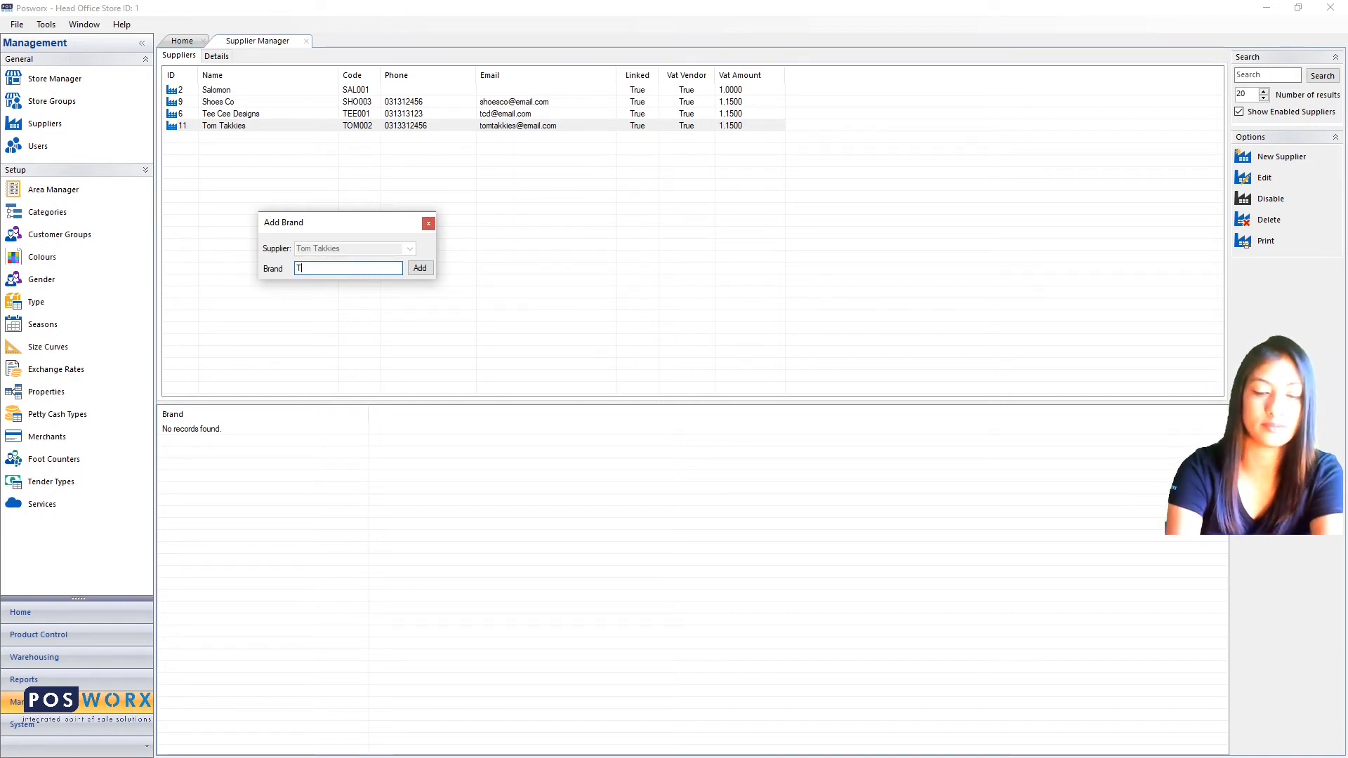
text(my)
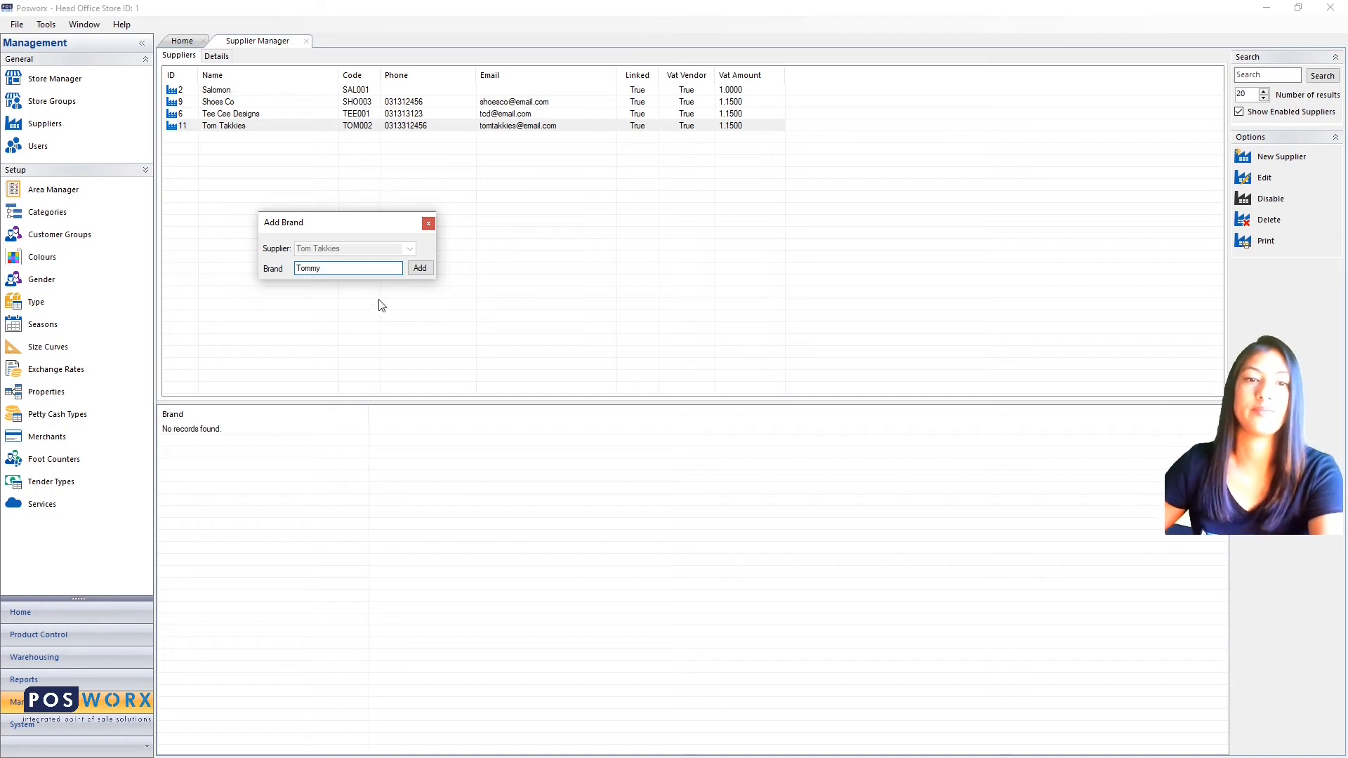
click(425, 269)
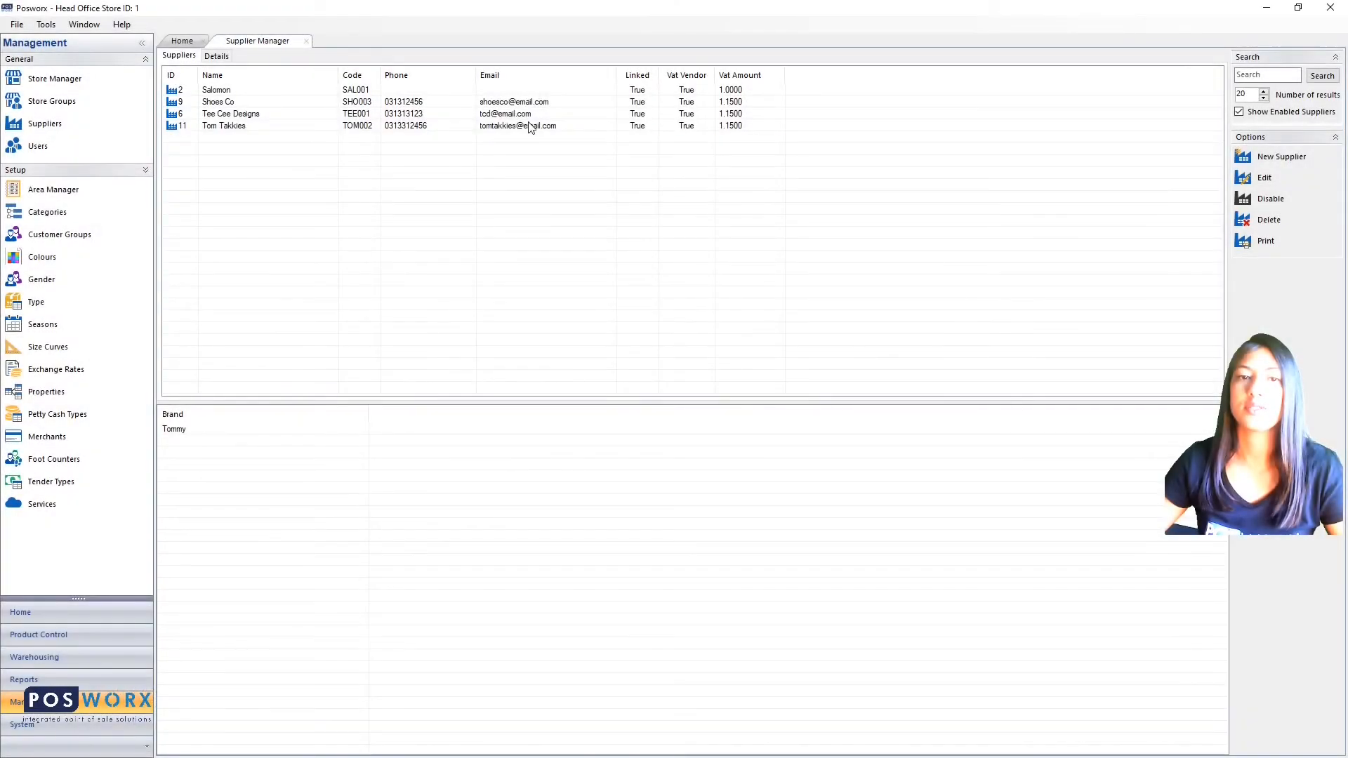
click(530, 127)
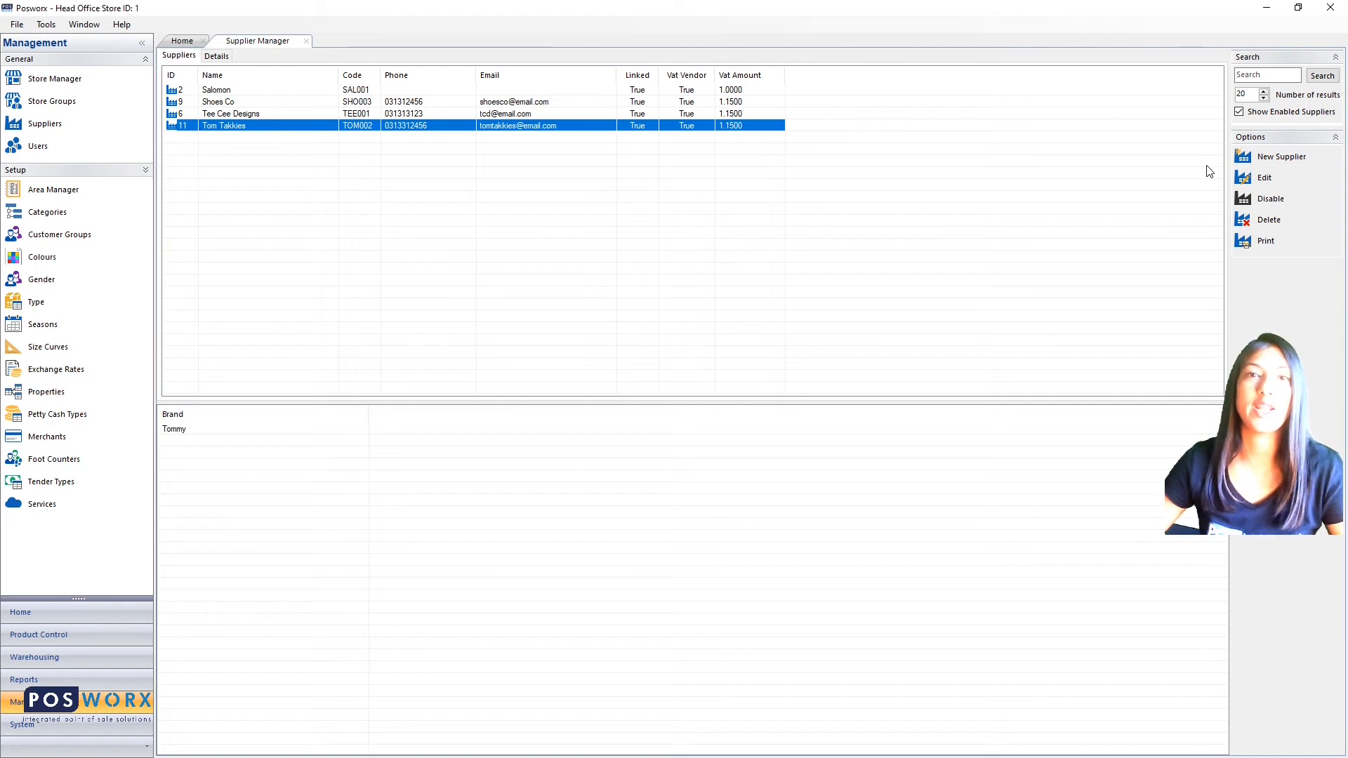
- Edit Tom Takkies and show its Commission tab with Head Office Store
click(1264, 179)
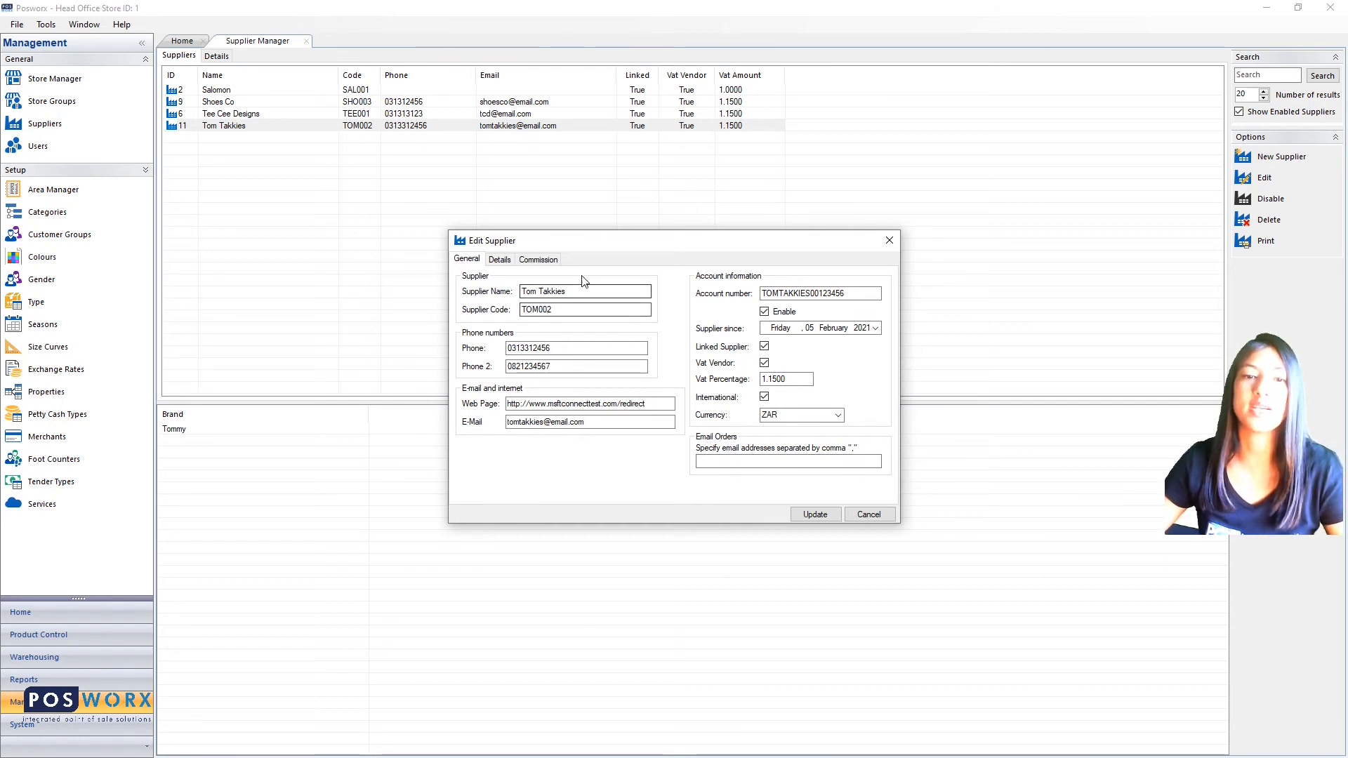
click(498, 261)
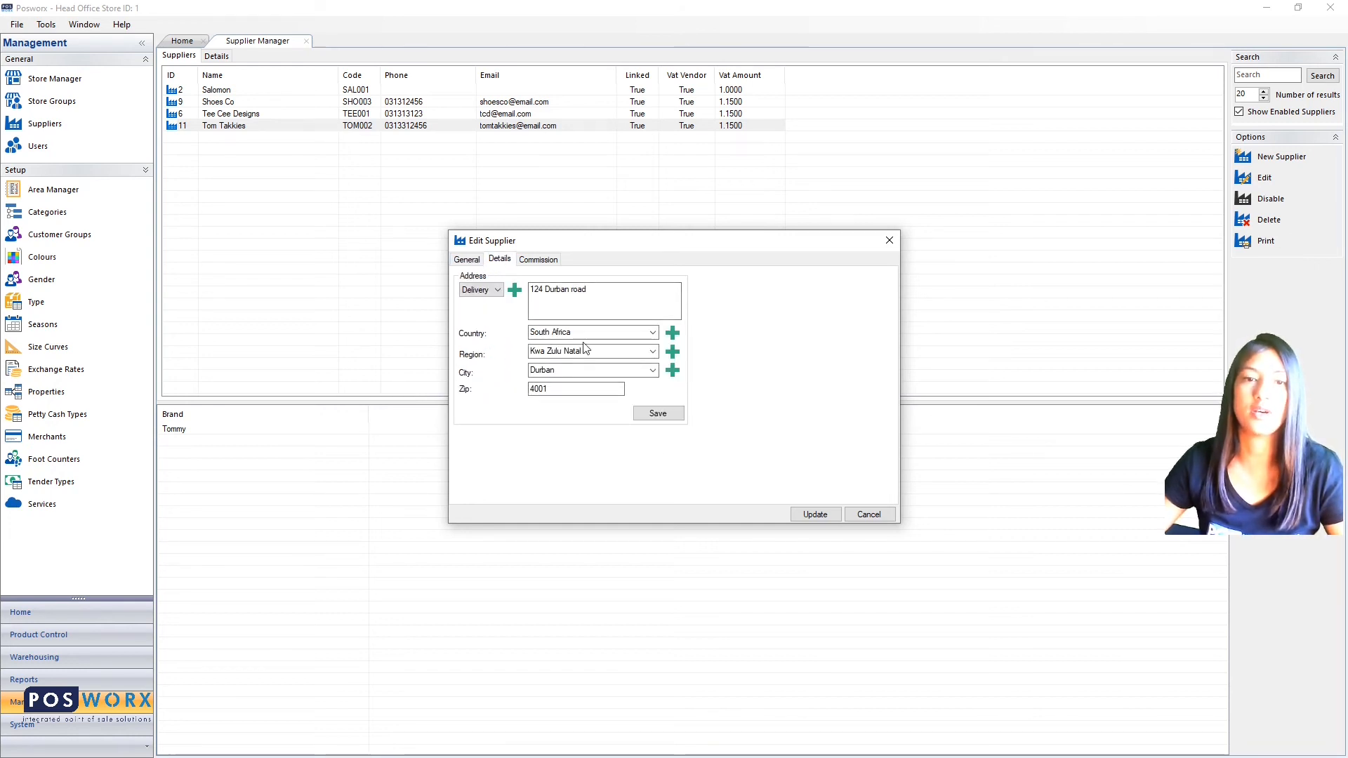
click(532, 262)
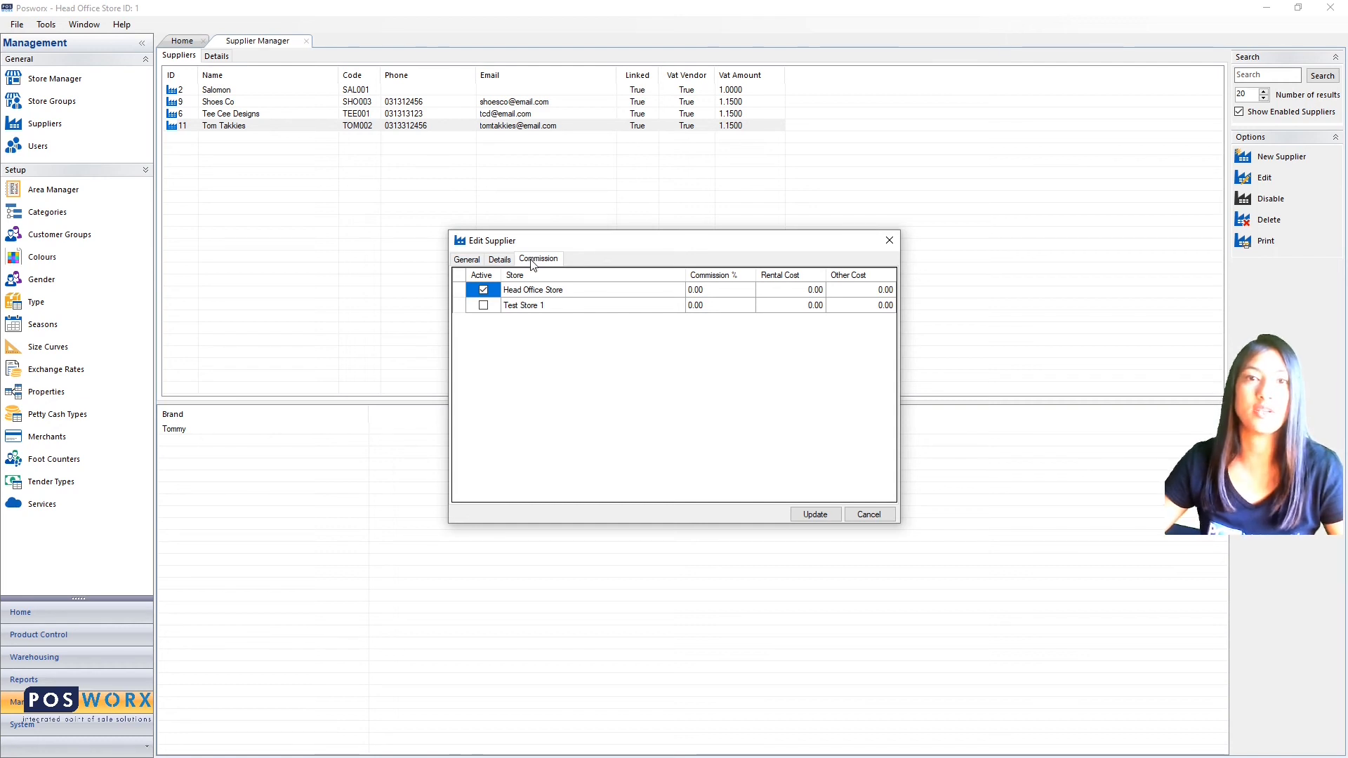
- Give Head Office Store 20% commission, 1000 rental cost and 30 other cost, then Update
click(696, 295)
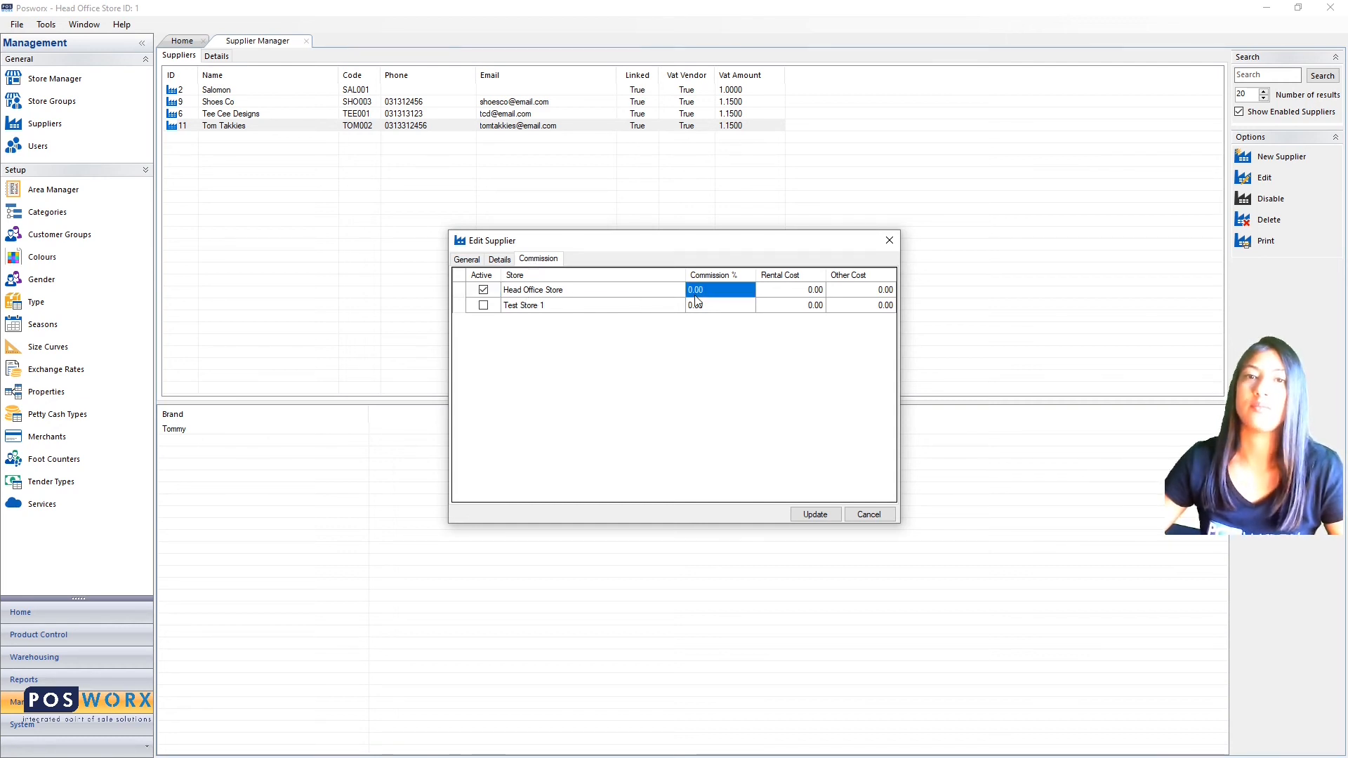
text(20)
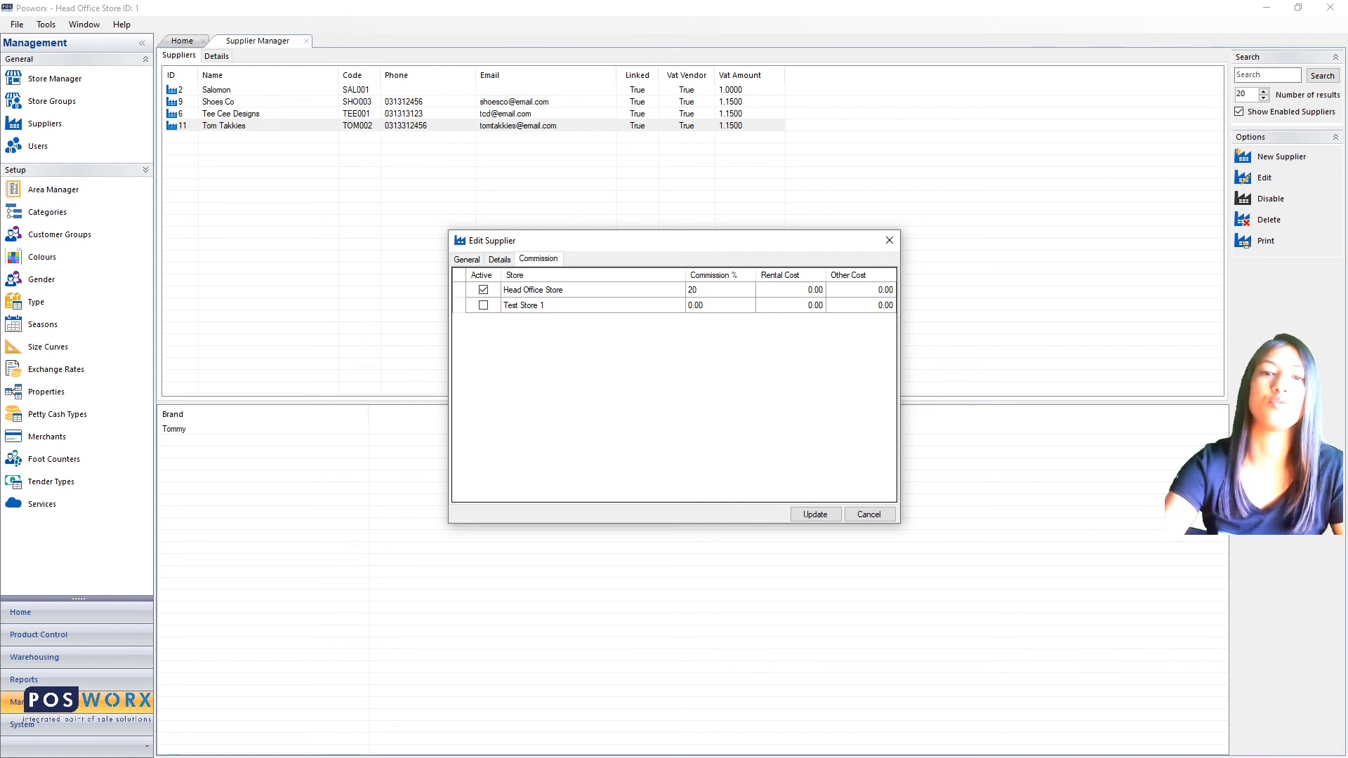
key(Down)
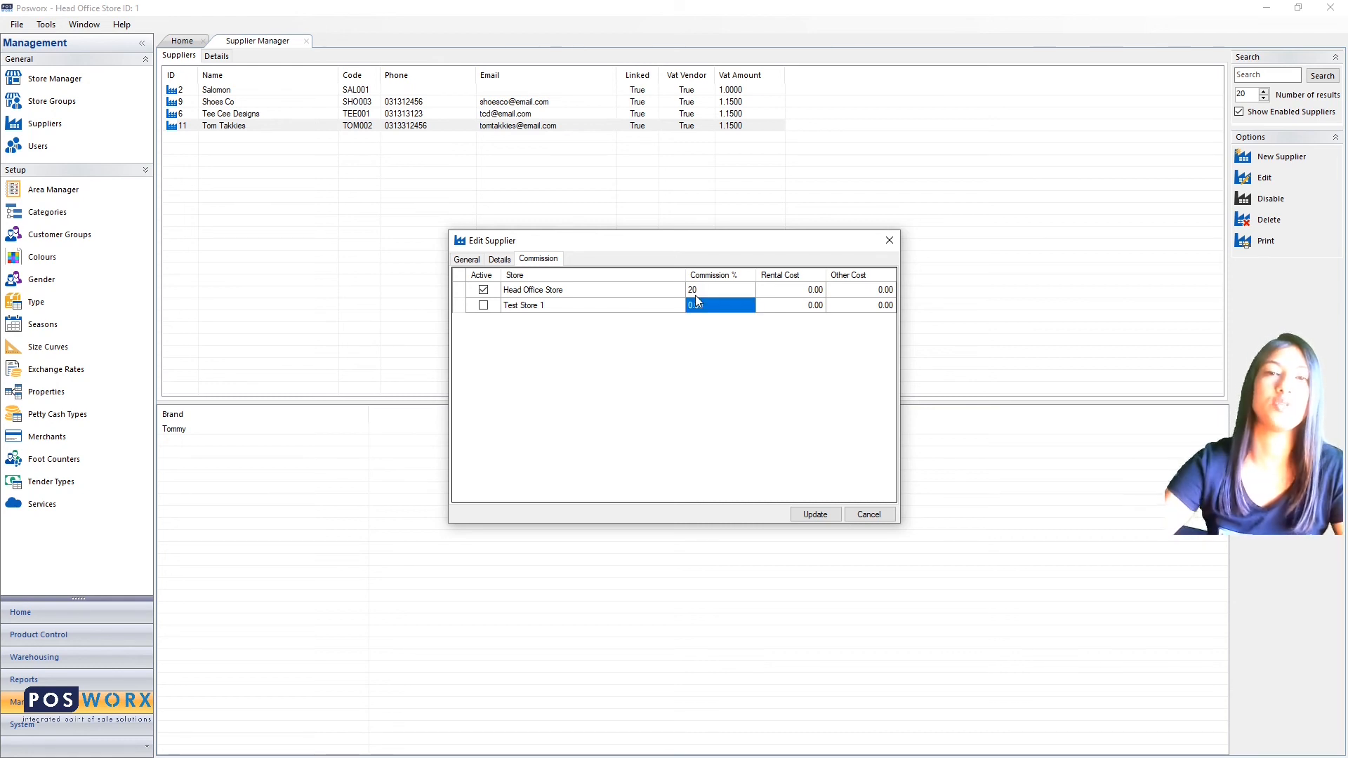
click(811, 293)
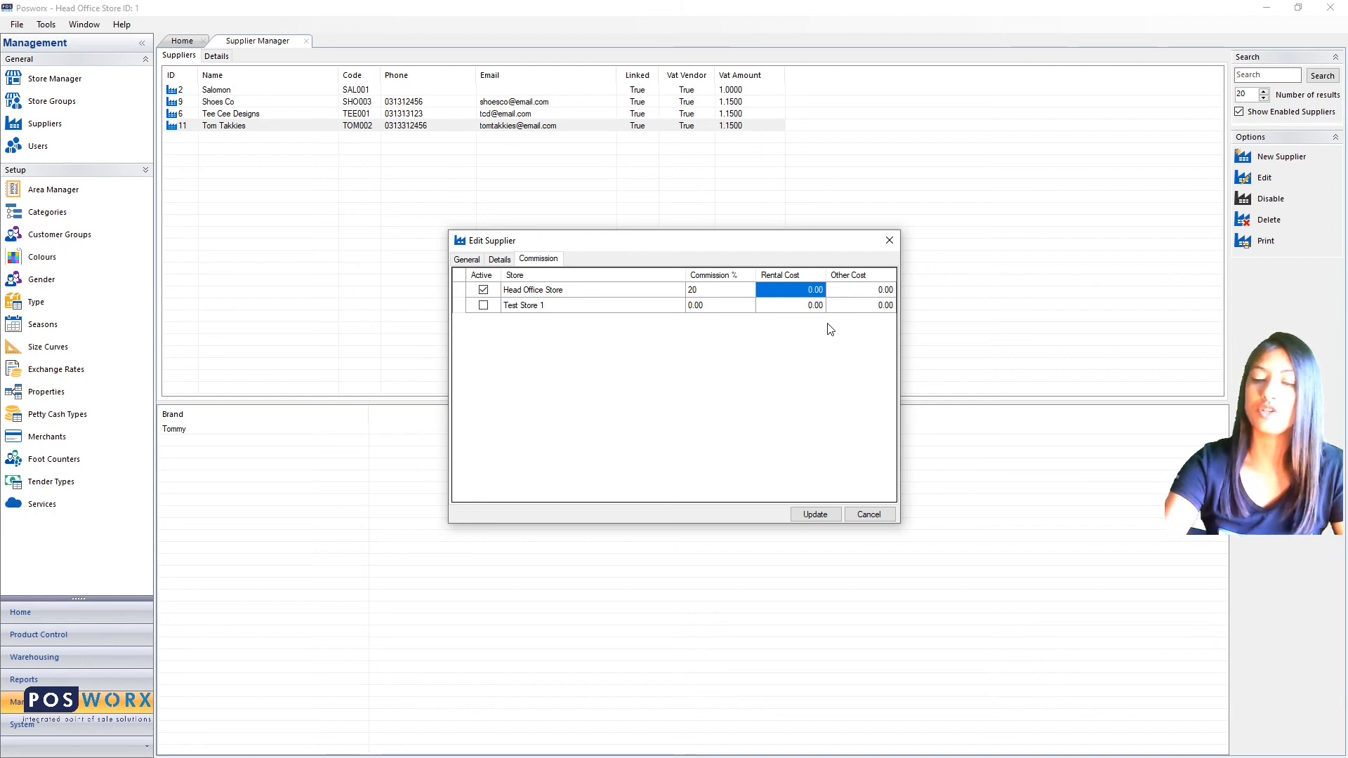
text(1000)
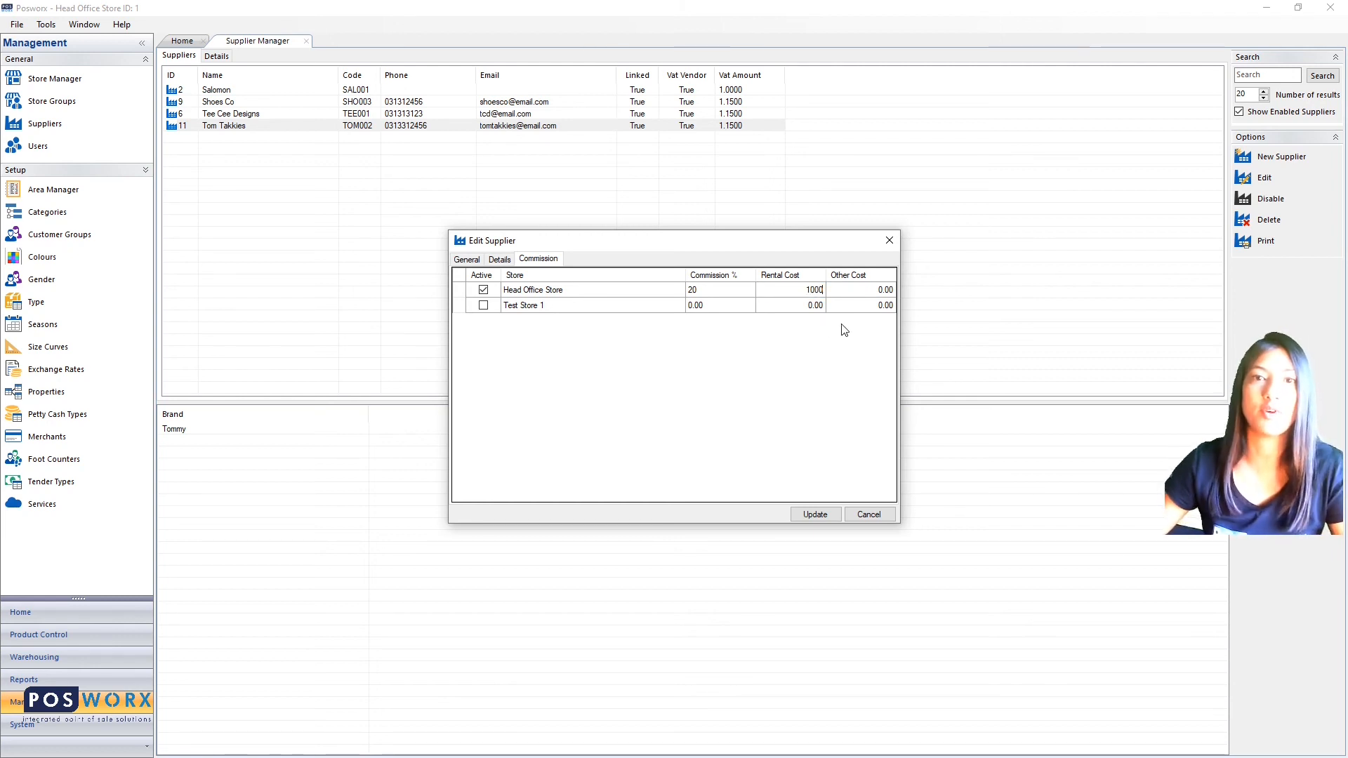
click(861, 291)
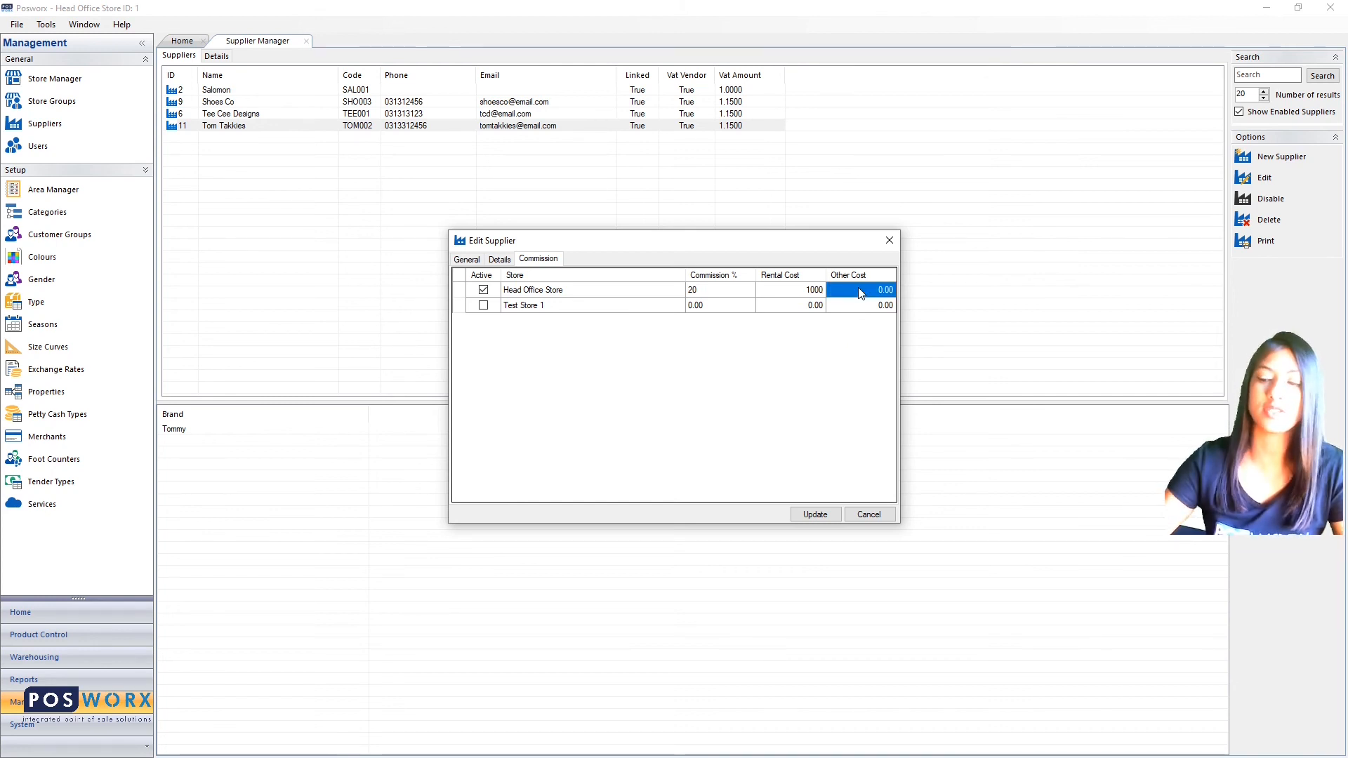
text(30)
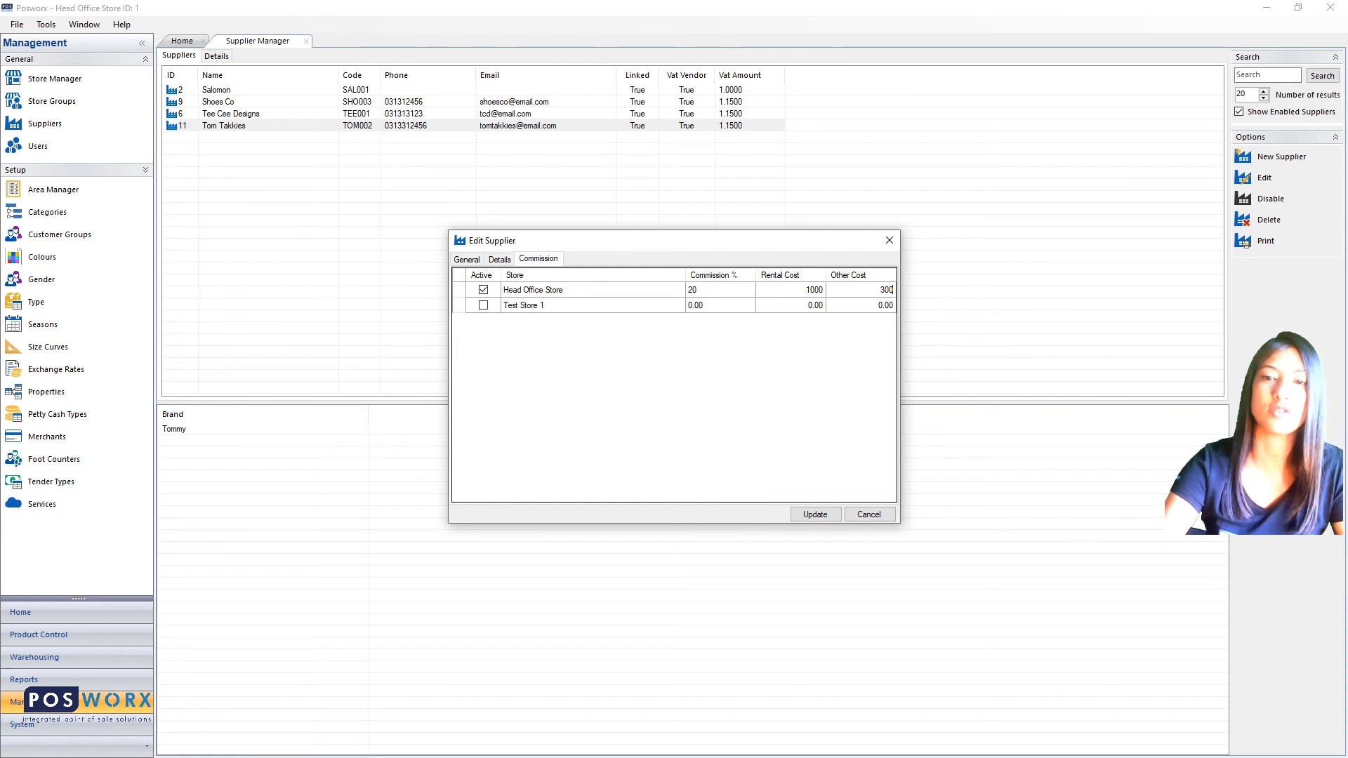
click(829, 517)
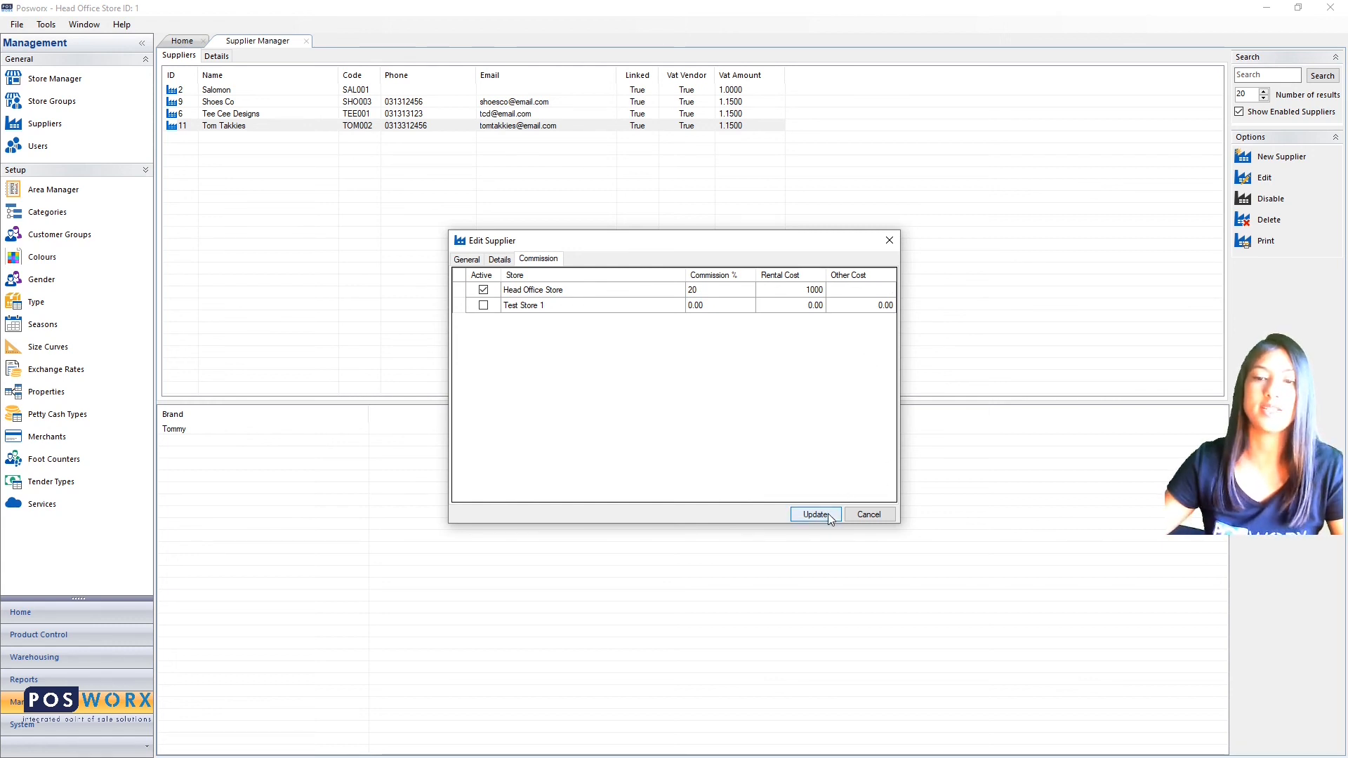